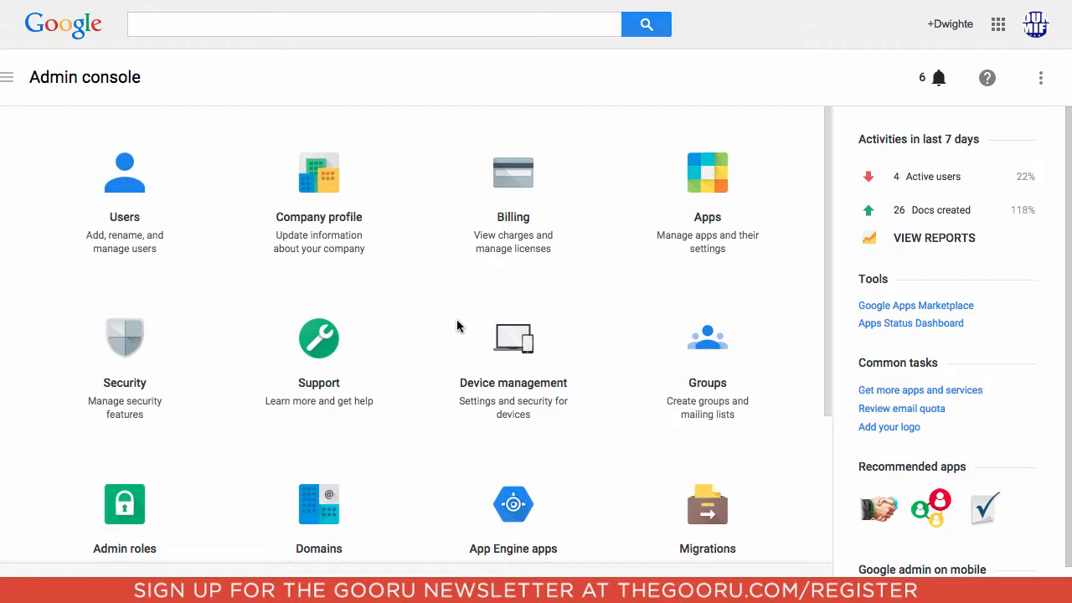
- Open the domain's user list and filter it to the Seniors organization under Gooru Students
{"action": "left_click", "coordinate": [124, 177]}
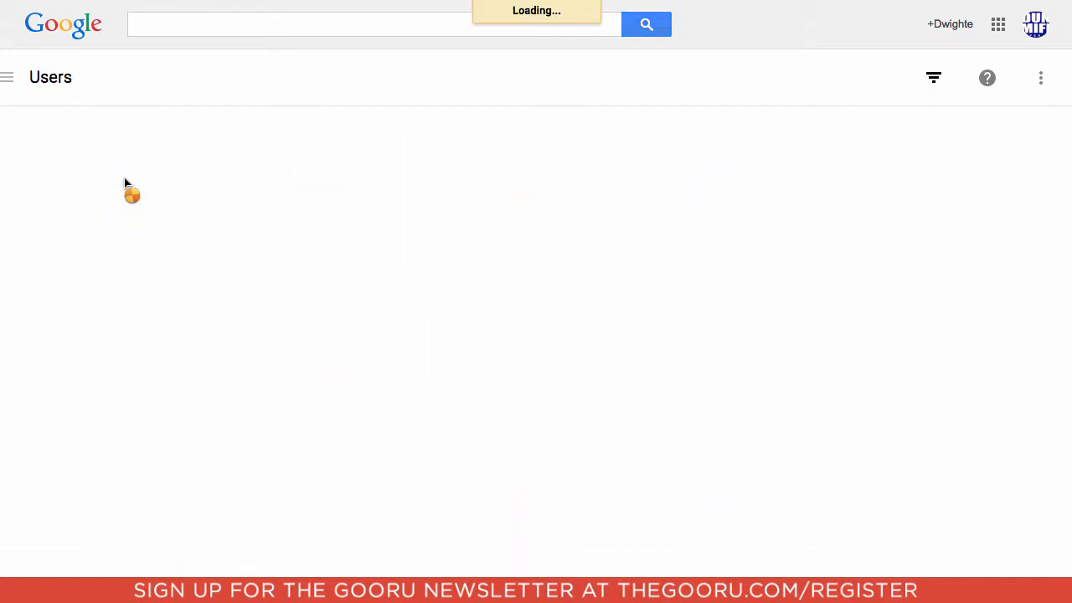
{"action": "scroll", "coordinate": [162, 376], "scroll_direction": "down", "scroll_amount": 2}
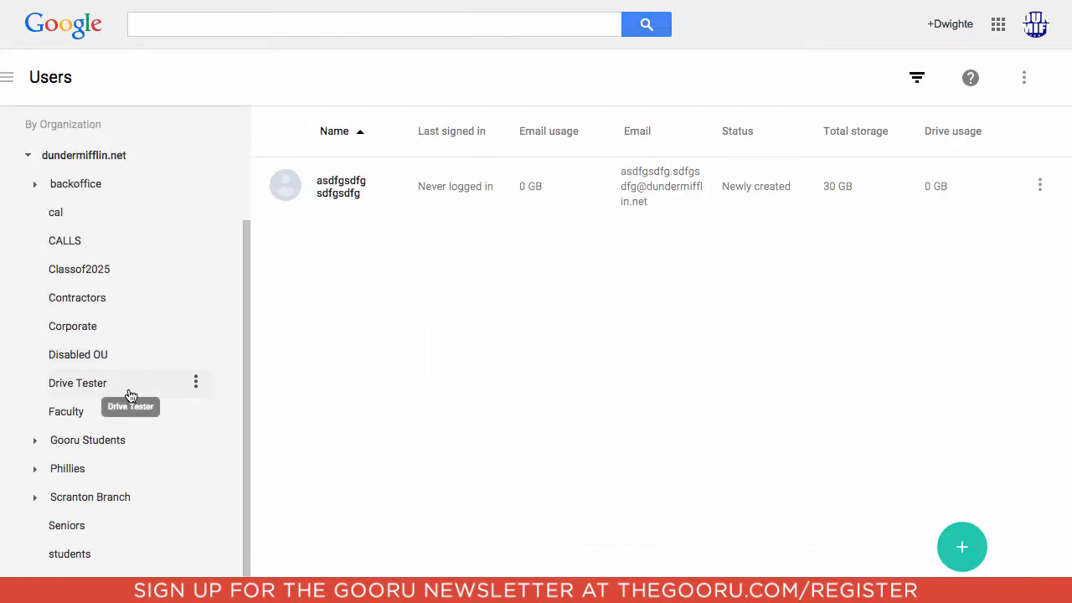
{"action": "left_click", "coordinate": [36, 440]}
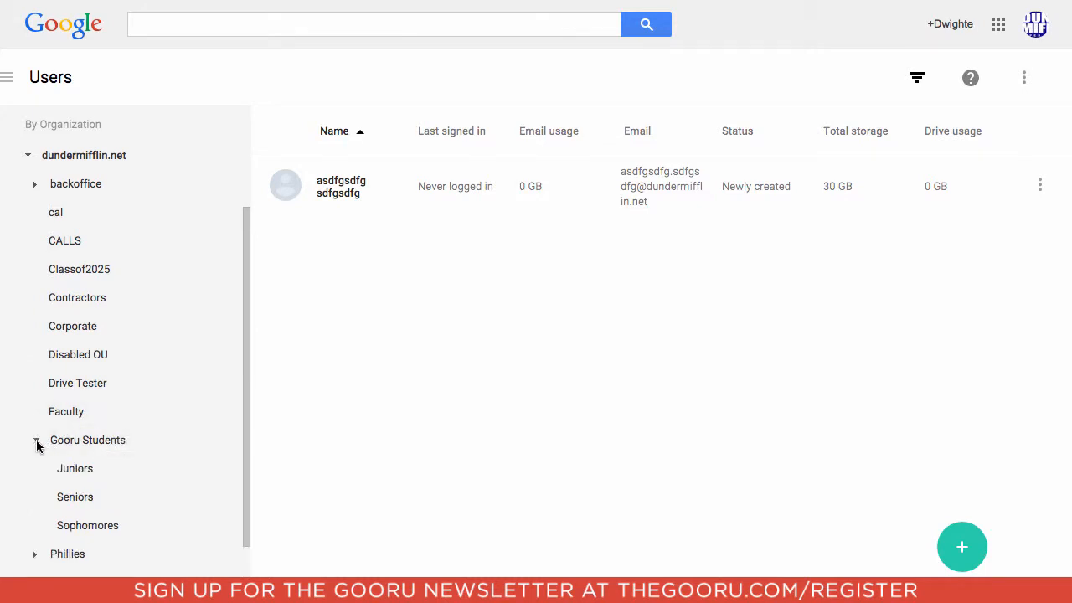
{"action": "left_click", "coordinate": [74, 498]}
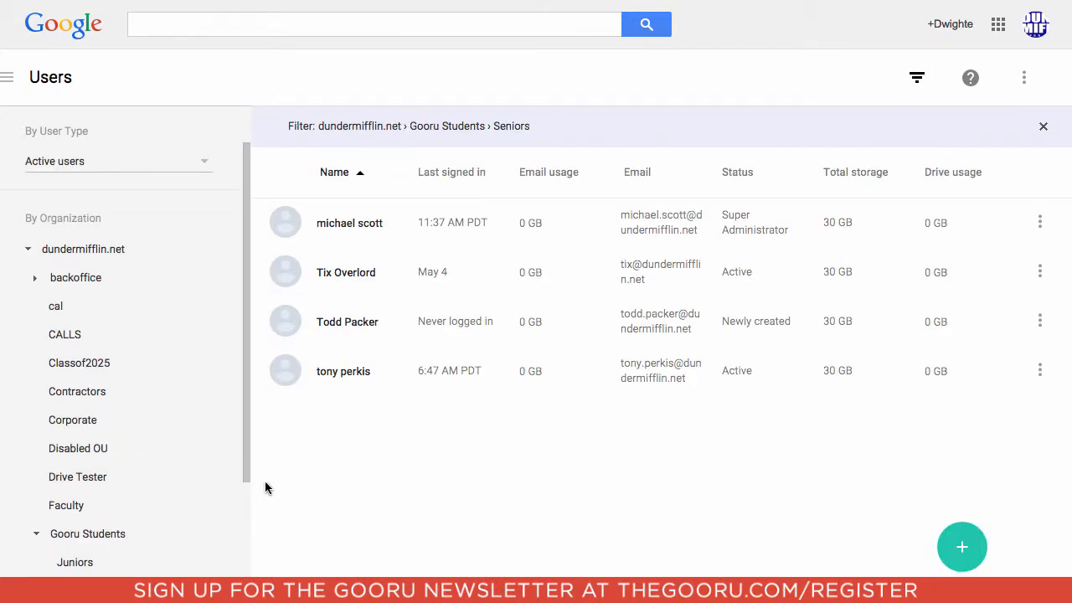
- Select all four users in the Seniors organization and show the bulk actions, including Delete users
{"action": "left_click", "coordinate": [283, 232]}
{"action": "left_click", "coordinate": [282, 268]}
{"action": "left_click", "coordinate": [283, 322]}
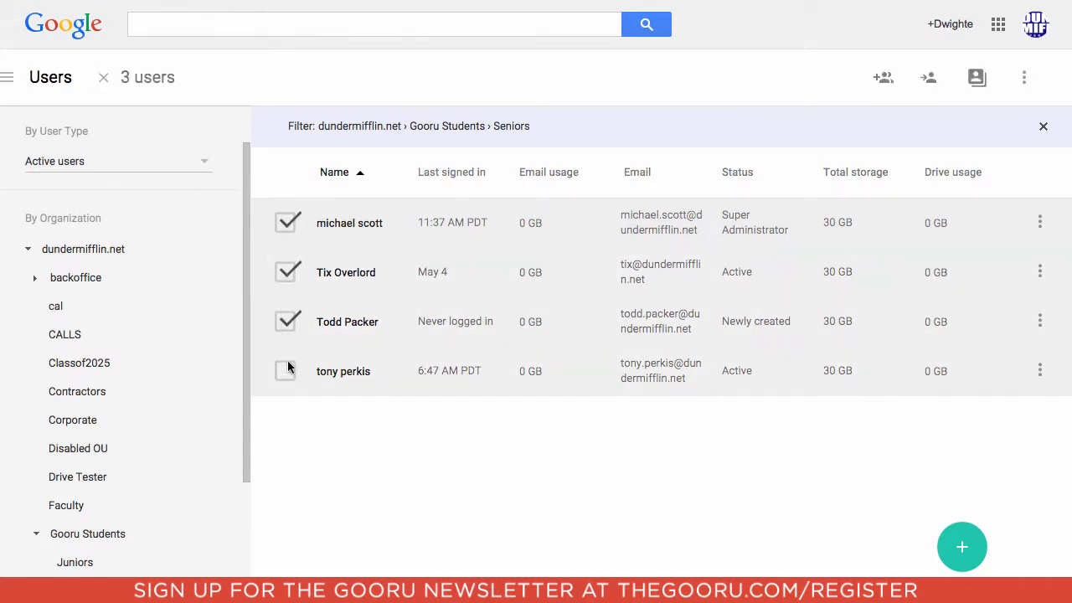
{"action": "left_click", "coordinate": [287, 369]}
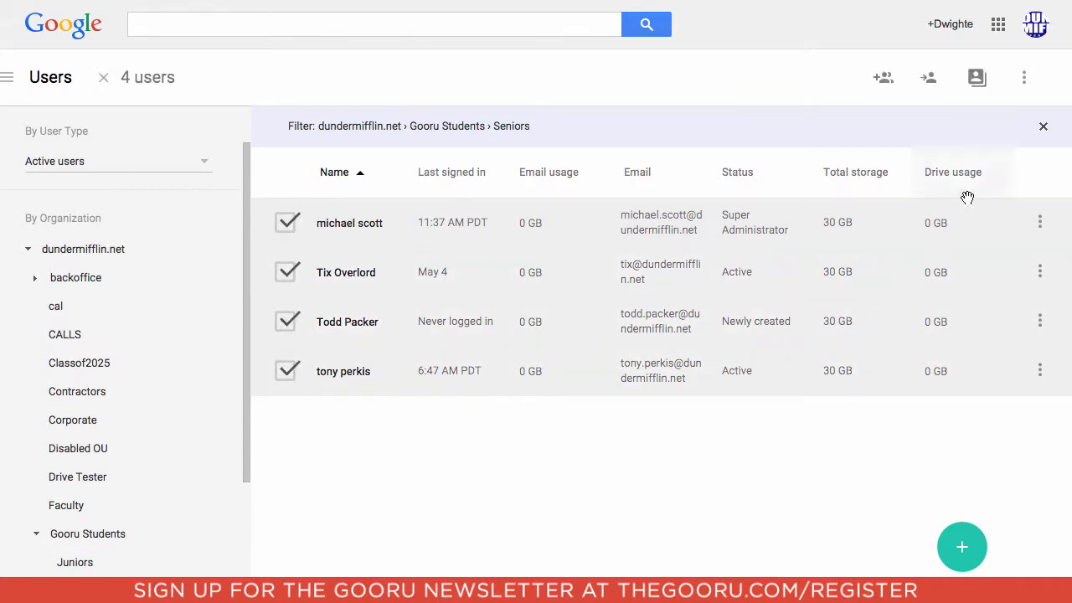
{"action": "left_click", "coordinate": [1025, 80]}
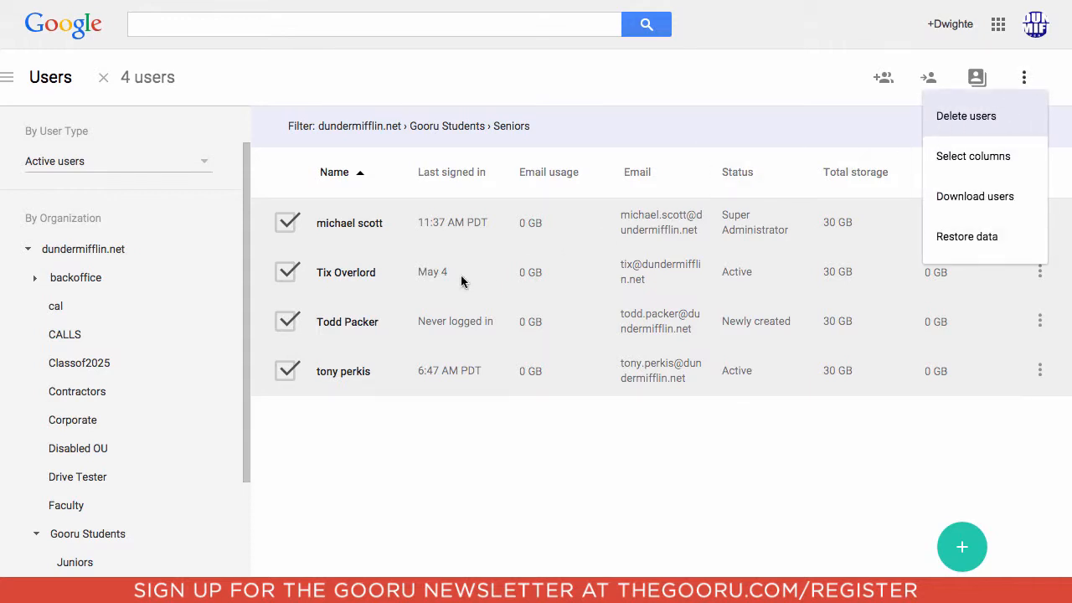
- Deselect every user except the first one in the list and open that user's individual actions
{"action": "left_click", "coordinate": [295, 178]}
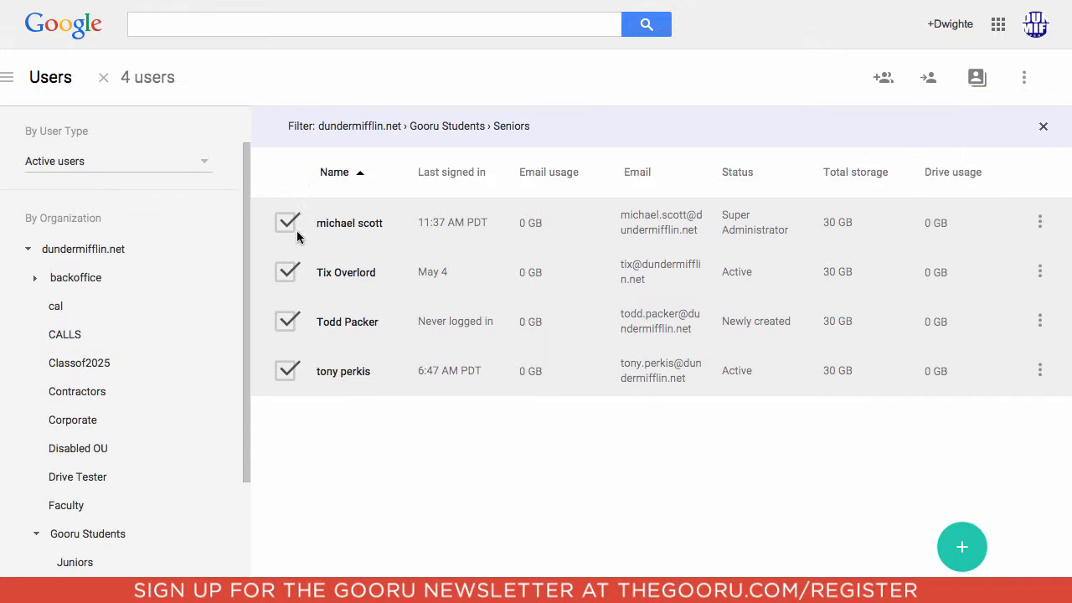
{"action": "left_click", "coordinate": [286, 273]}
{"action": "left_click", "coordinate": [288, 321]}
{"action": "left_click", "coordinate": [286, 370]}
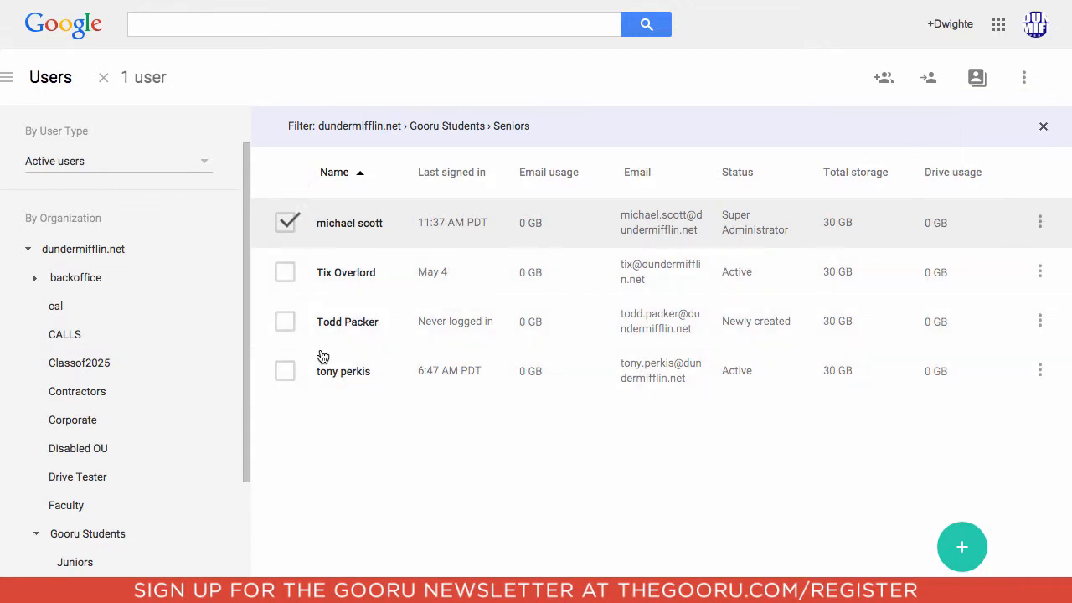
{"action": "left_click", "coordinate": [1041, 222]}
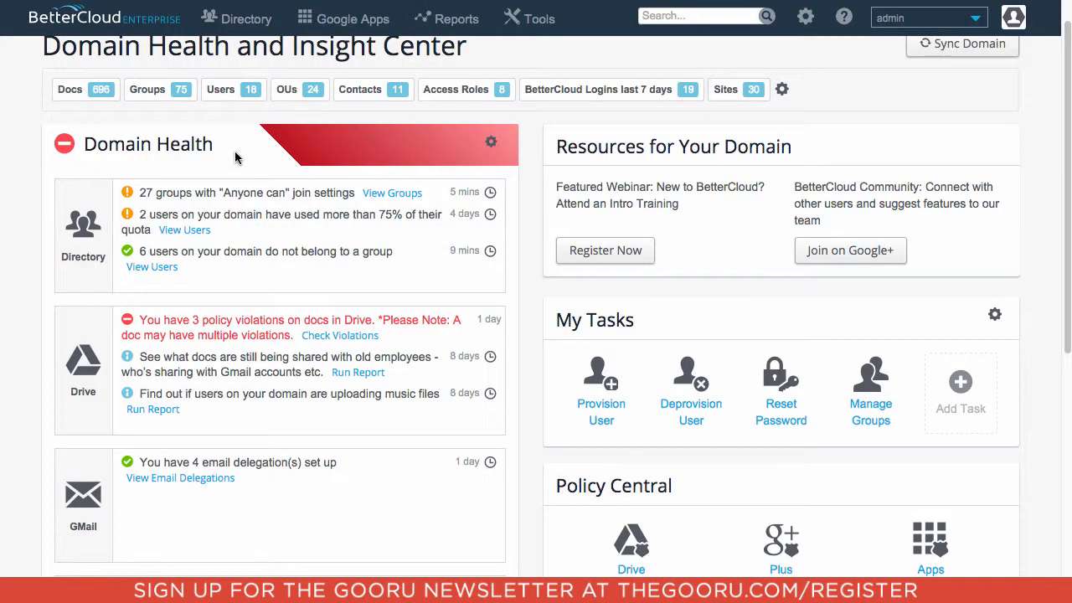
- Switch to BetterCloud, list the directory's users and filter them by the org unit Seniors (gooru students)
{"action": "left_click", "coordinate": [226, 28]}
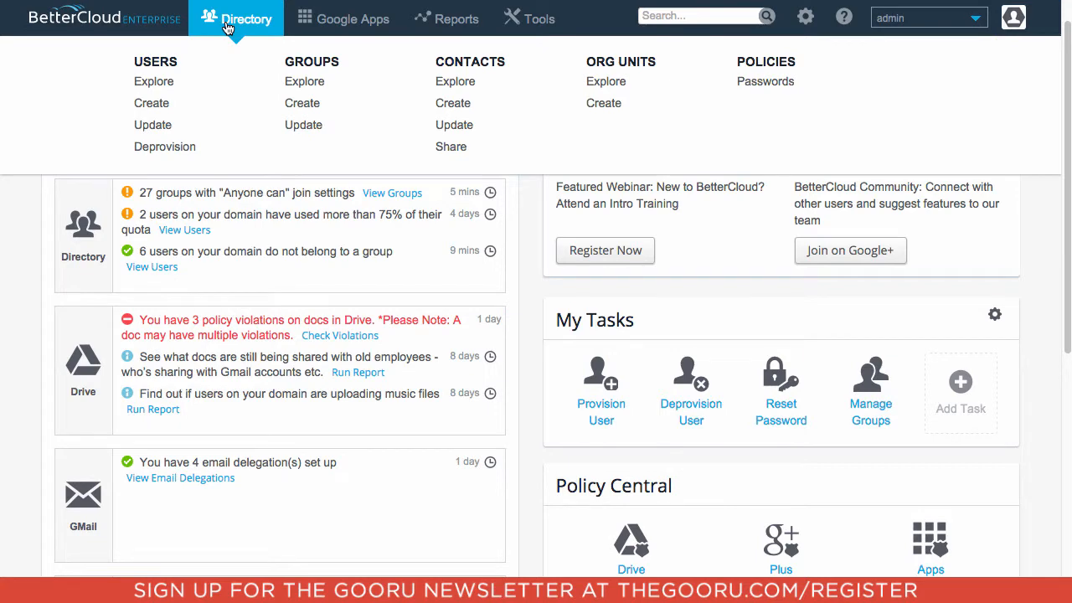
{"action": "left_click", "coordinate": [167, 85]}
{"action": "left_click", "coordinate": [168, 148]}
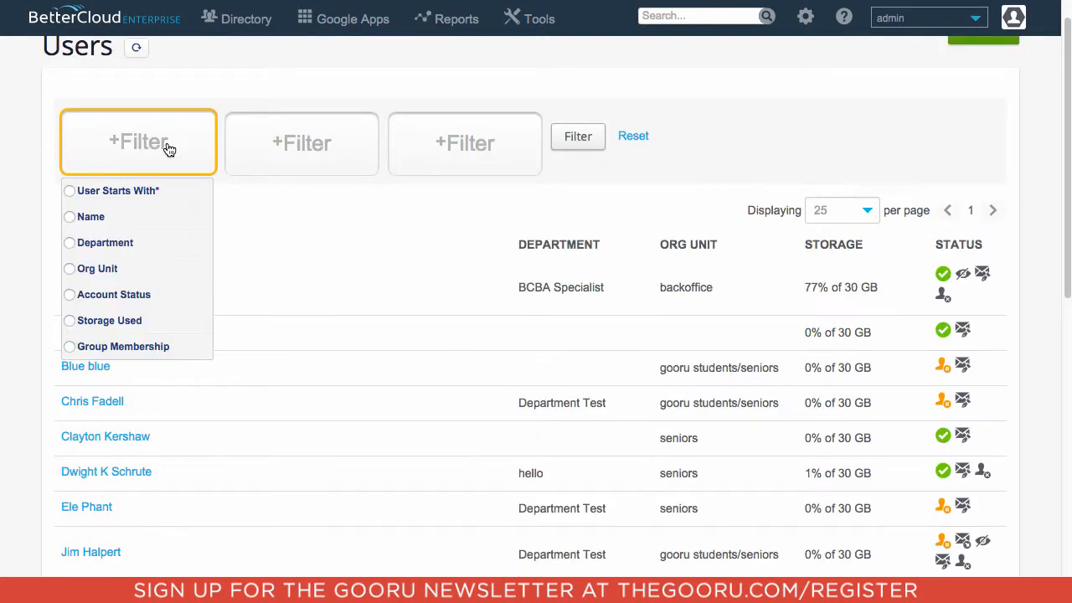
{"action": "left_click", "coordinate": [72, 269]}
{"action": "left_click", "coordinate": [119, 152]}
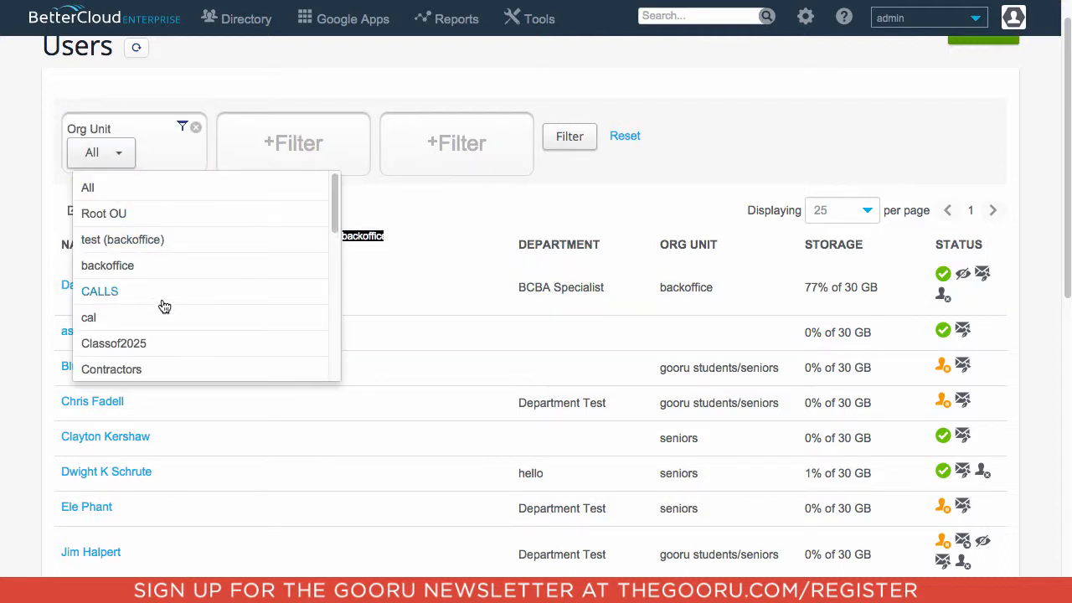
{"action": "scroll", "coordinate": [164, 305], "scroll_direction": "down", "scroll_amount": 2}
{"action": "scroll", "coordinate": [165, 304], "scroll_direction": "down", "scroll_amount": 2}
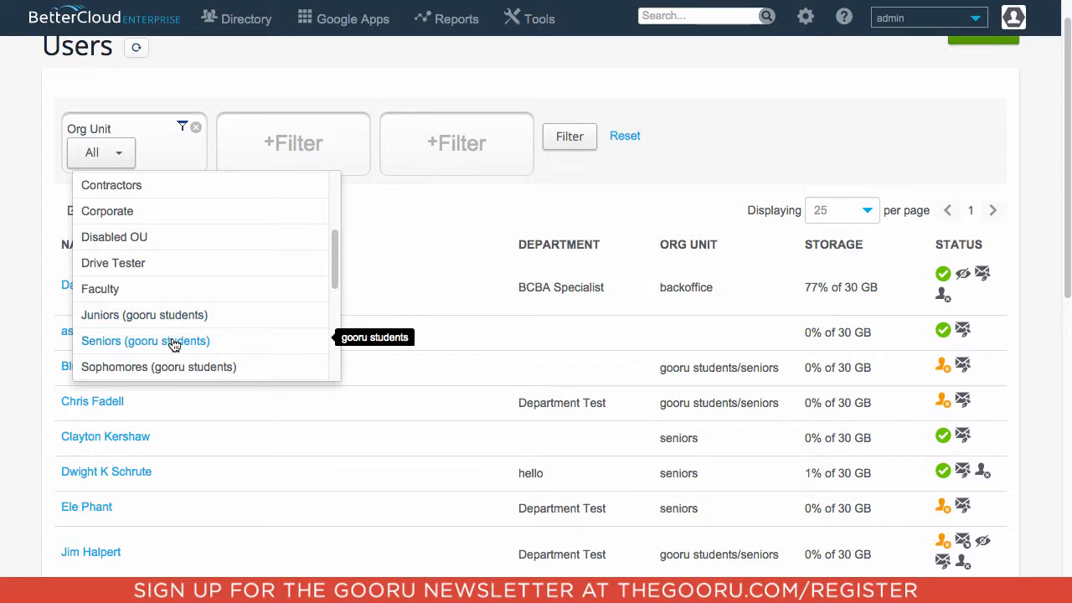
{"action": "left_click", "coordinate": [173, 342]}
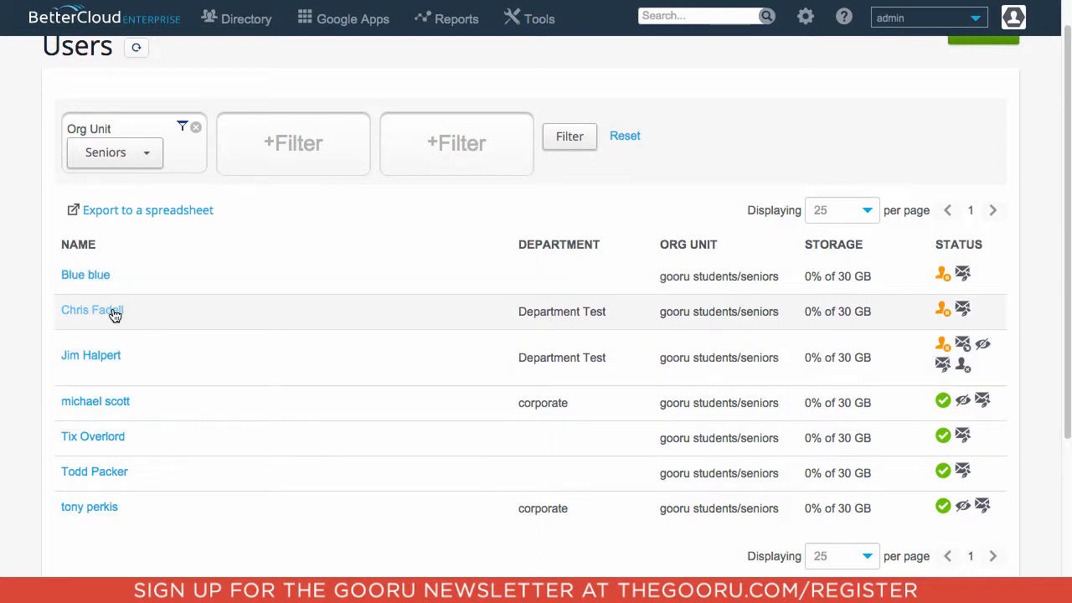
- Start deprovisioning the second user in the filtered list and choose to hide the account from other users
{"action": "left_click", "coordinate": [112, 309]}
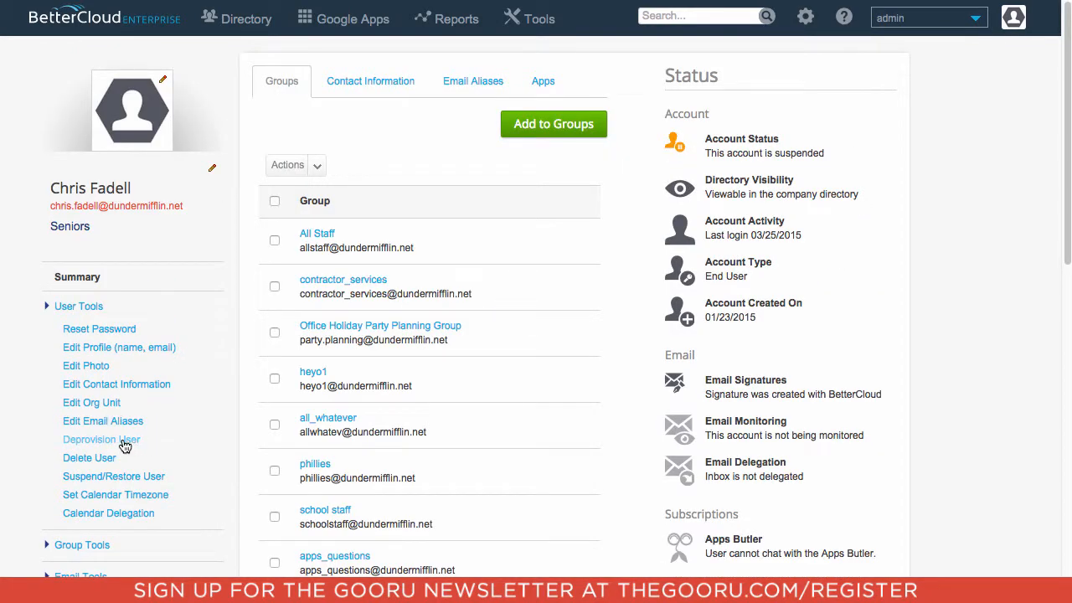
{"action": "left_click", "coordinate": [123, 441]}
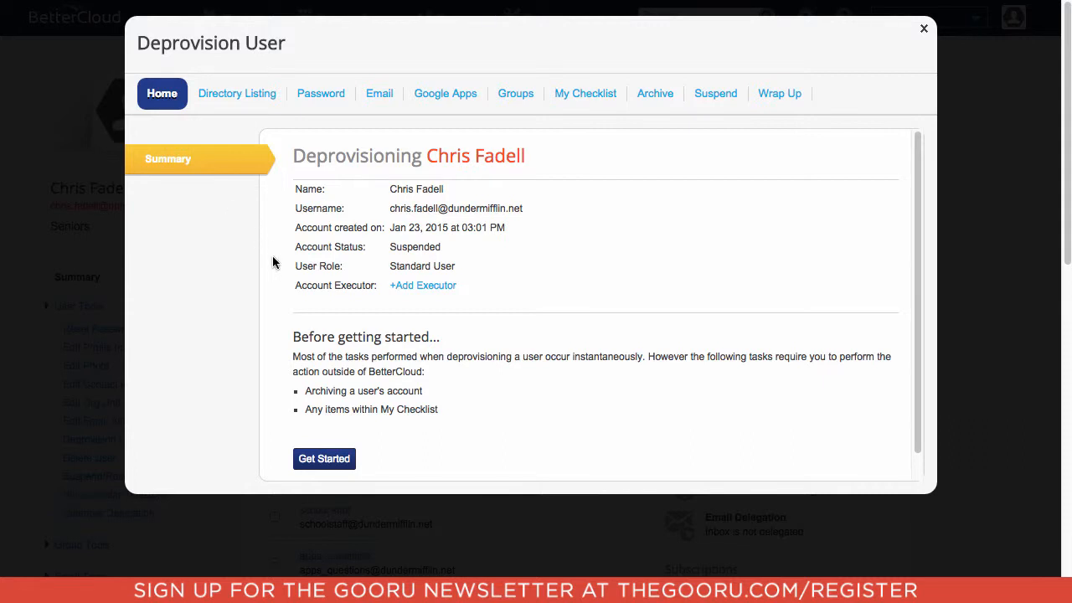
{"action": "left_click", "coordinate": [235, 96]}
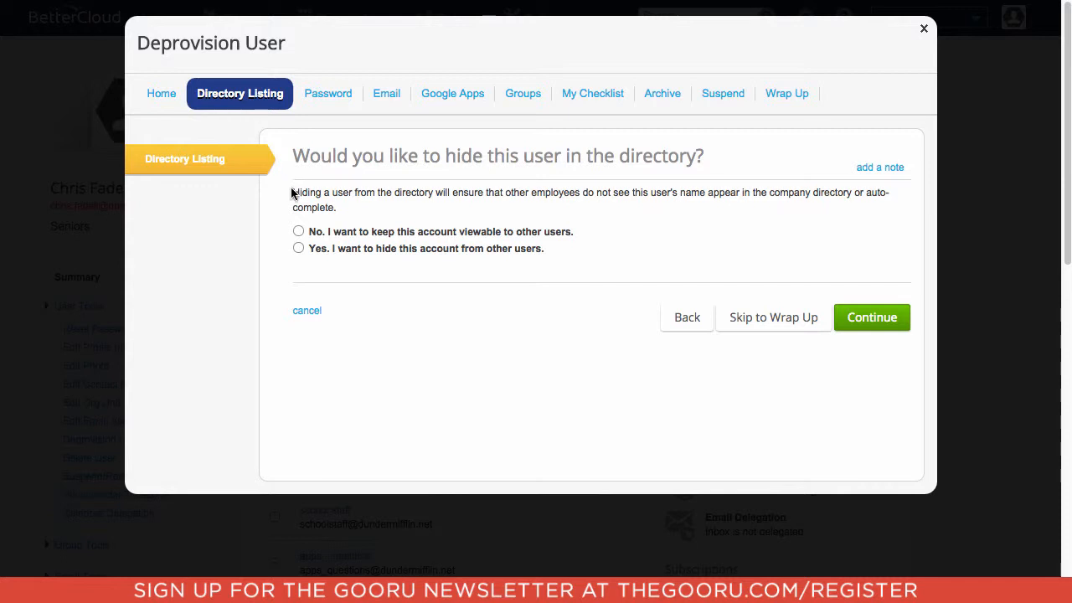
{"action": "left_click", "coordinate": [298, 249]}
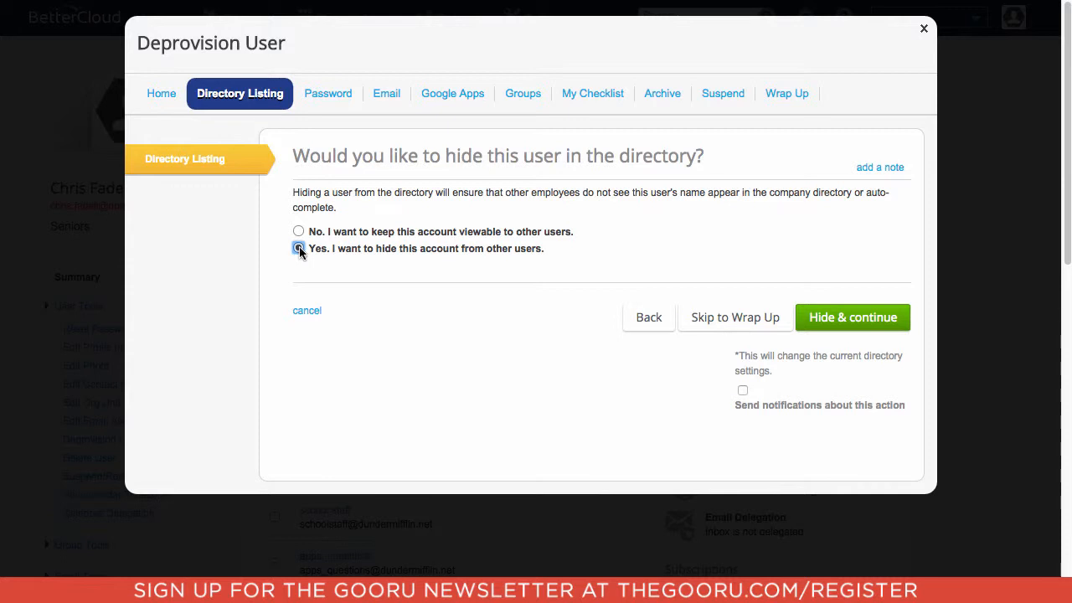
- Choose to change the user's password now, then enter the new password and re-enter it
{"action": "left_click", "coordinate": [329, 102]}
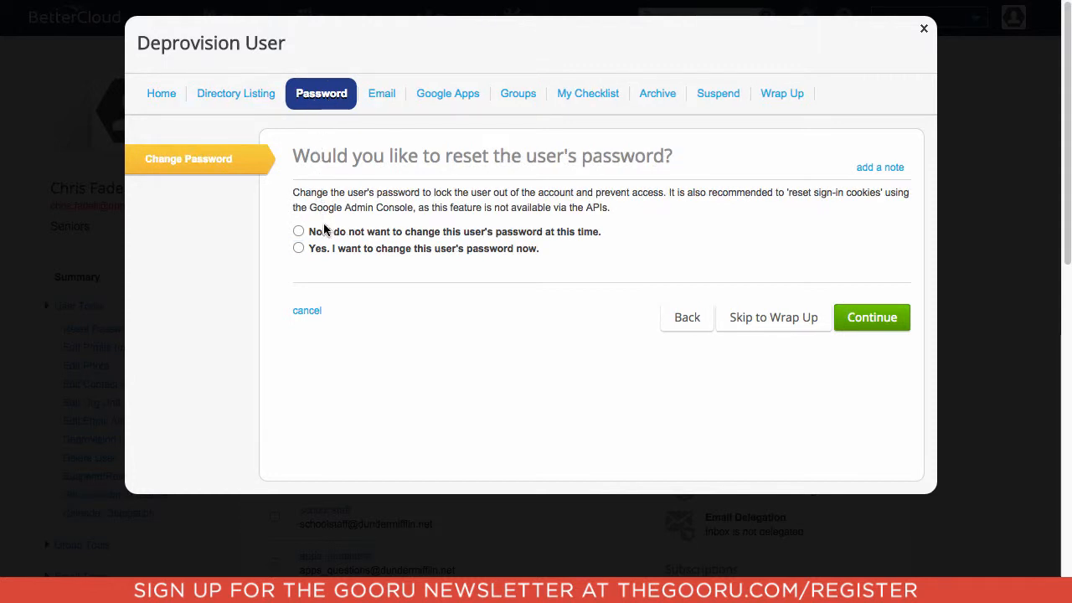
{"action": "left_click", "coordinate": [299, 249]}
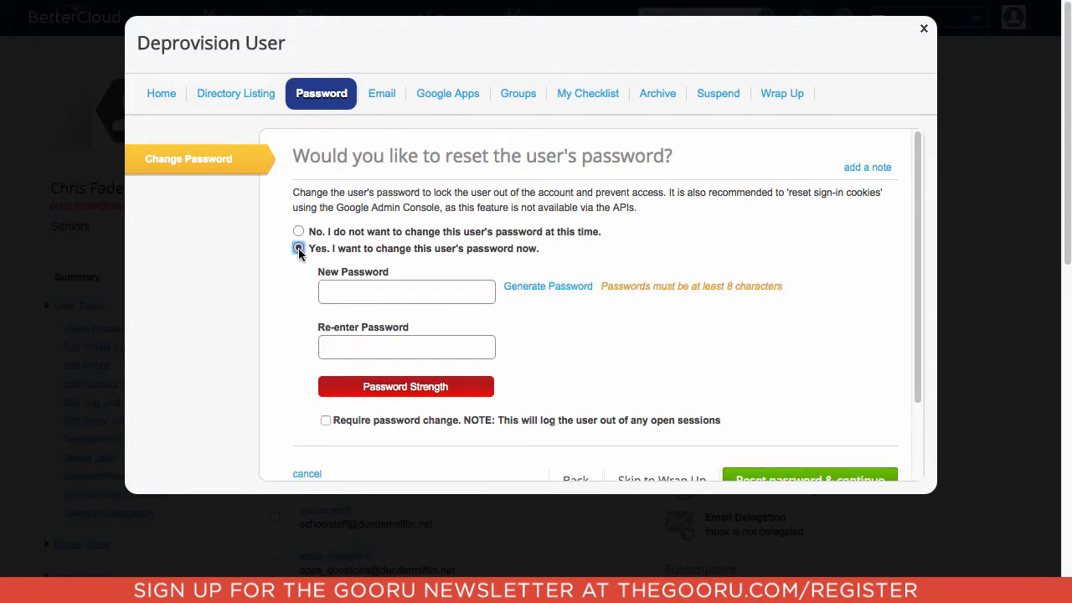
{"action": "left_click", "coordinate": [360, 291]}
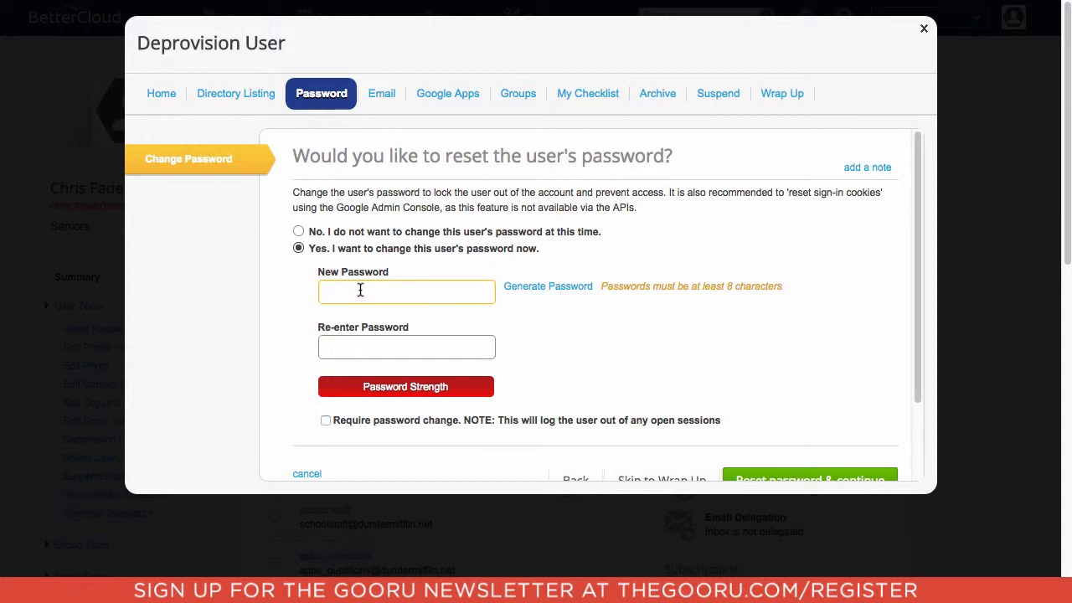
{"action": "type", "text": "••••••"}
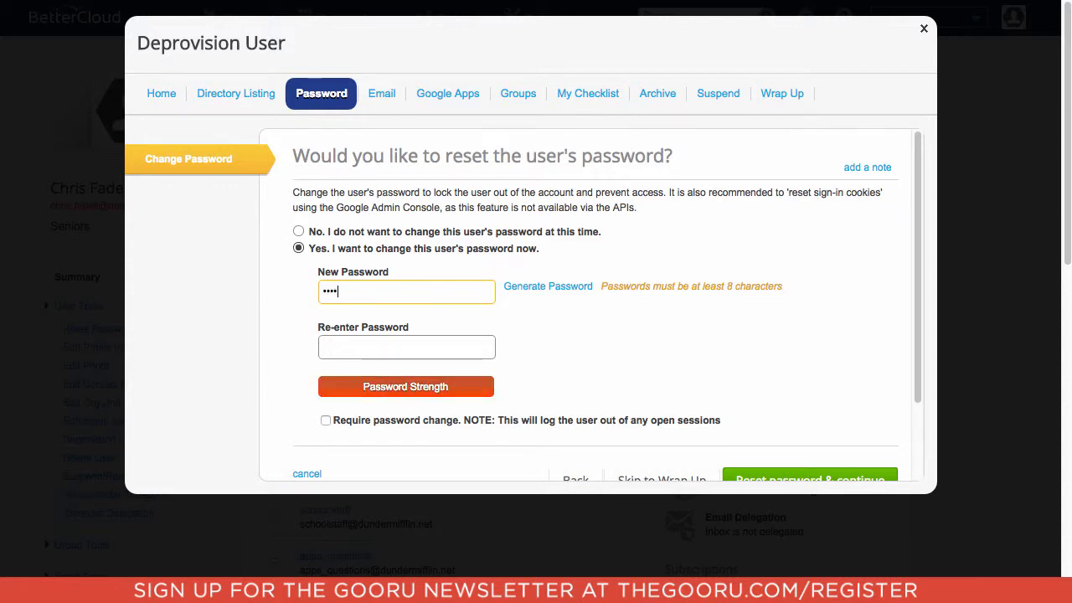
{"action": "type", "text": "•••"}
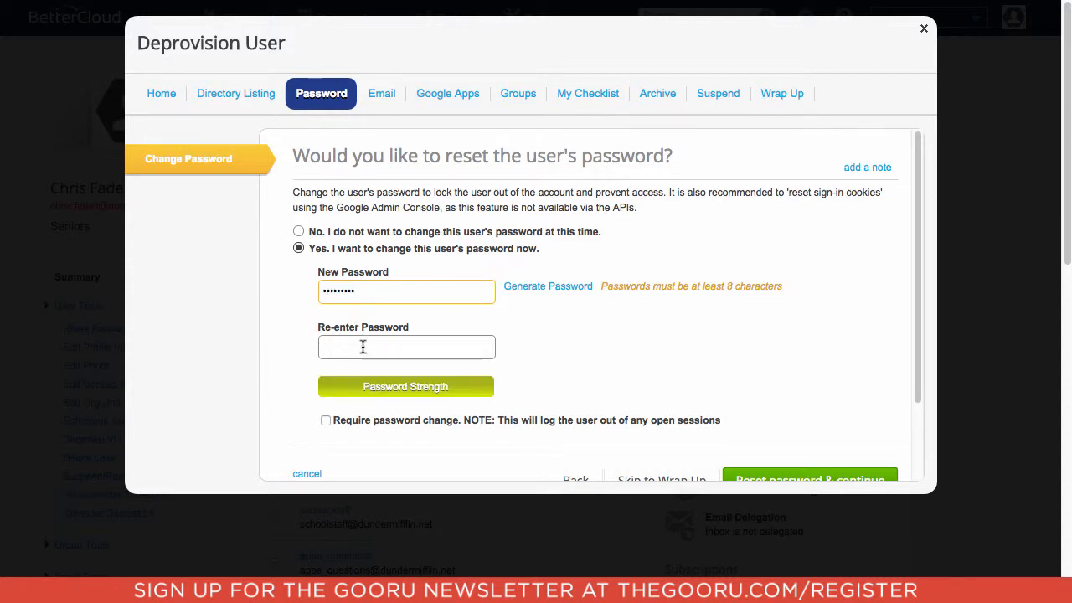
{"action": "left_click", "coordinate": [365, 352]}
{"action": "type", "text": "•••••••"}
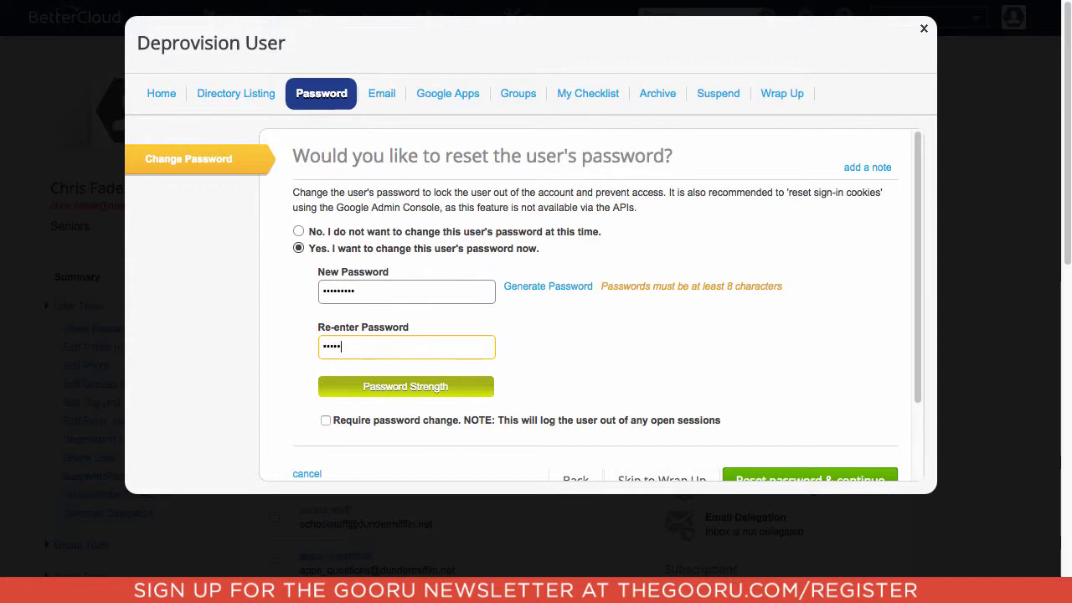
{"action": "type", "text": "••"}
- Choose not to create an auto-reply for the user's inbound mail and show the email delegation options
{"action": "left_click", "coordinate": [383, 99]}
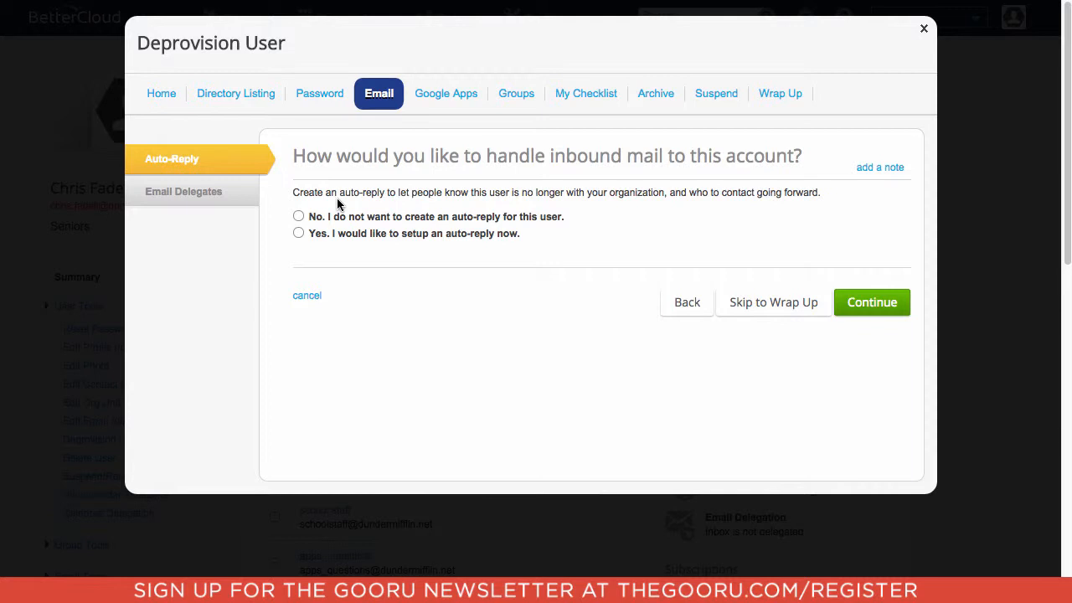
{"action": "left_click", "coordinate": [299, 234]}
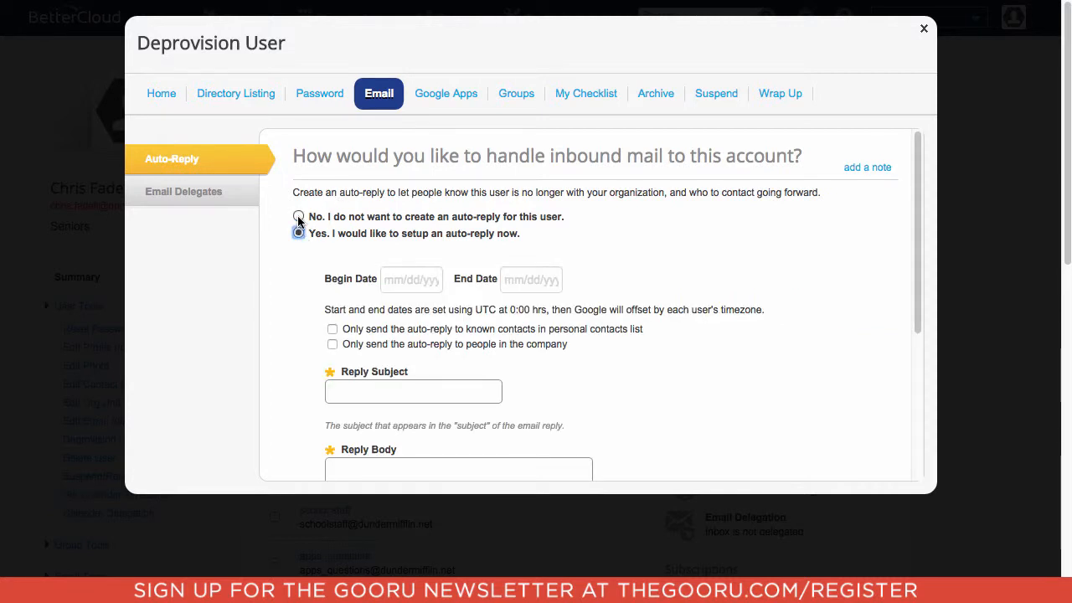
{"action": "left_click", "coordinate": [299, 218]}
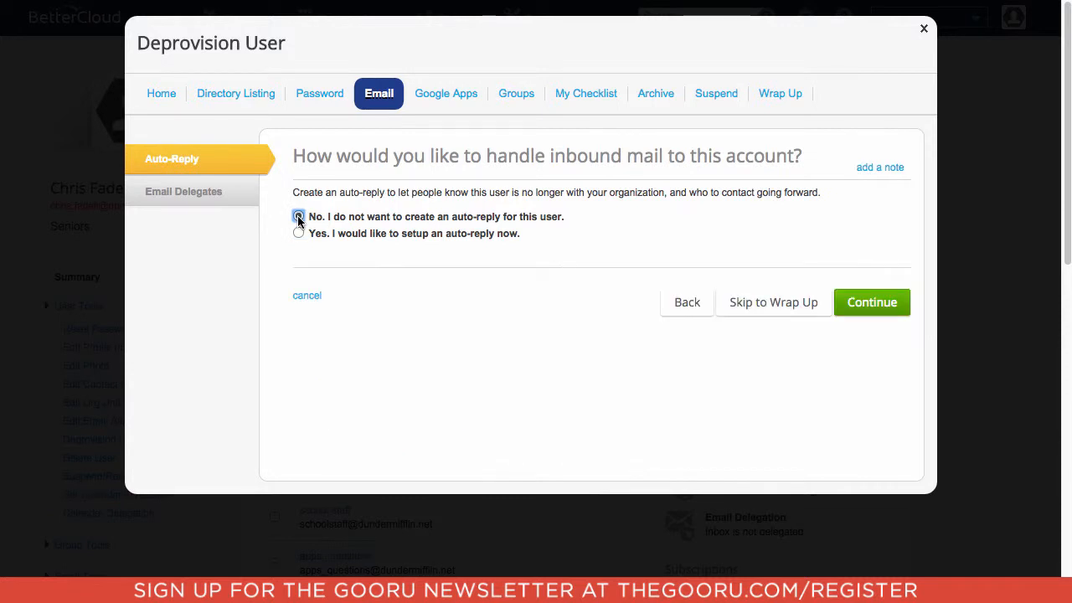
{"action": "left_click", "coordinate": [230, 204]}
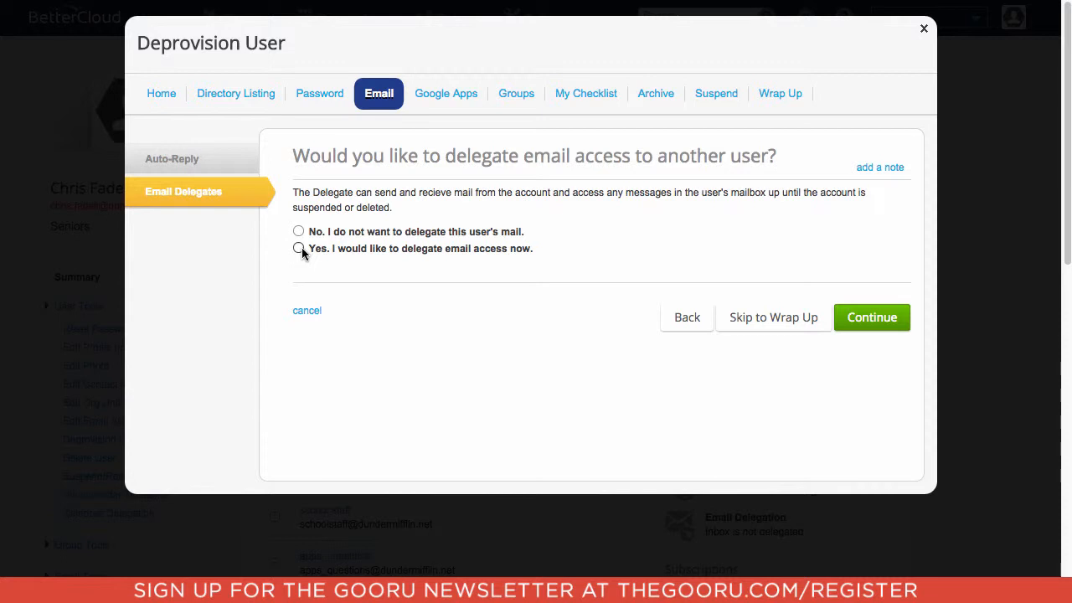
- Choose to transfer ownership of the user's Drive documents to another user and show the options for revoking apps
{"action": "left_click", "coordinate": [456, 102]}
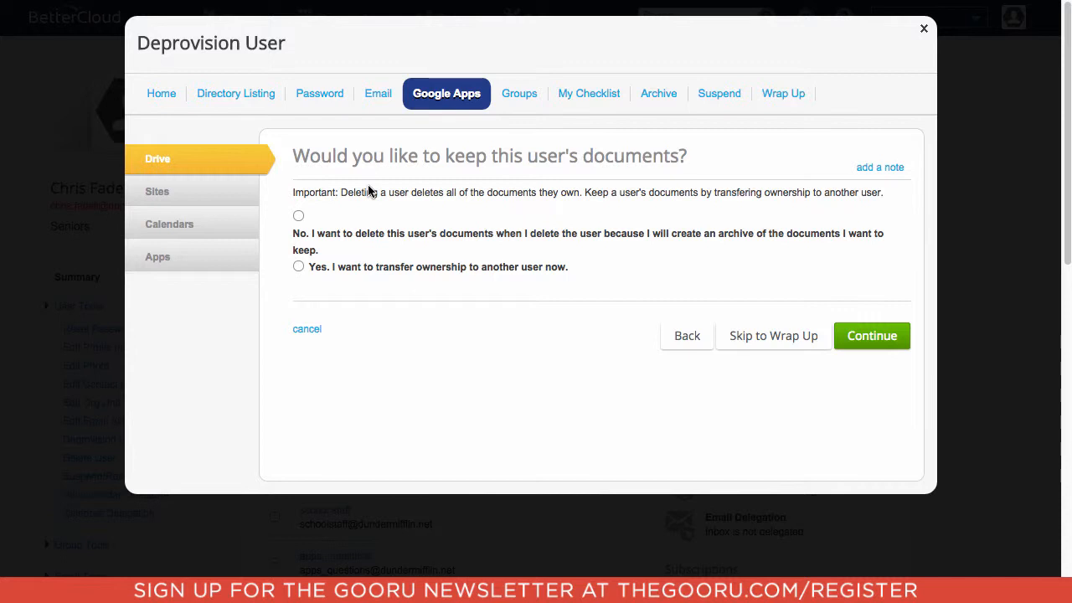
{"action": "left_click", "coordinate": [299, 267]}
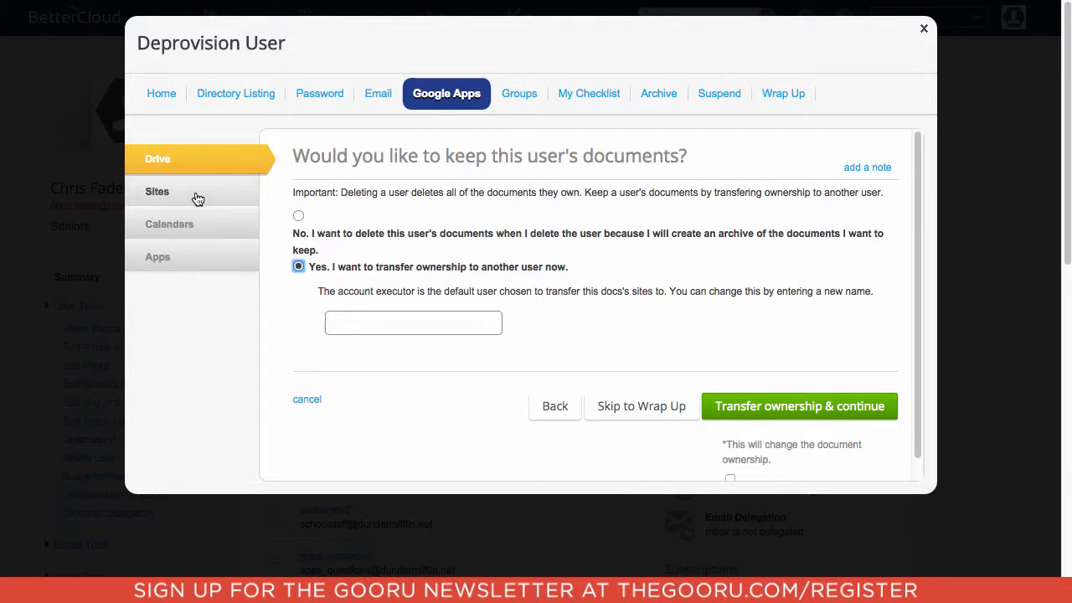
{"action": "left_click", "coordinate": [202, 259]}
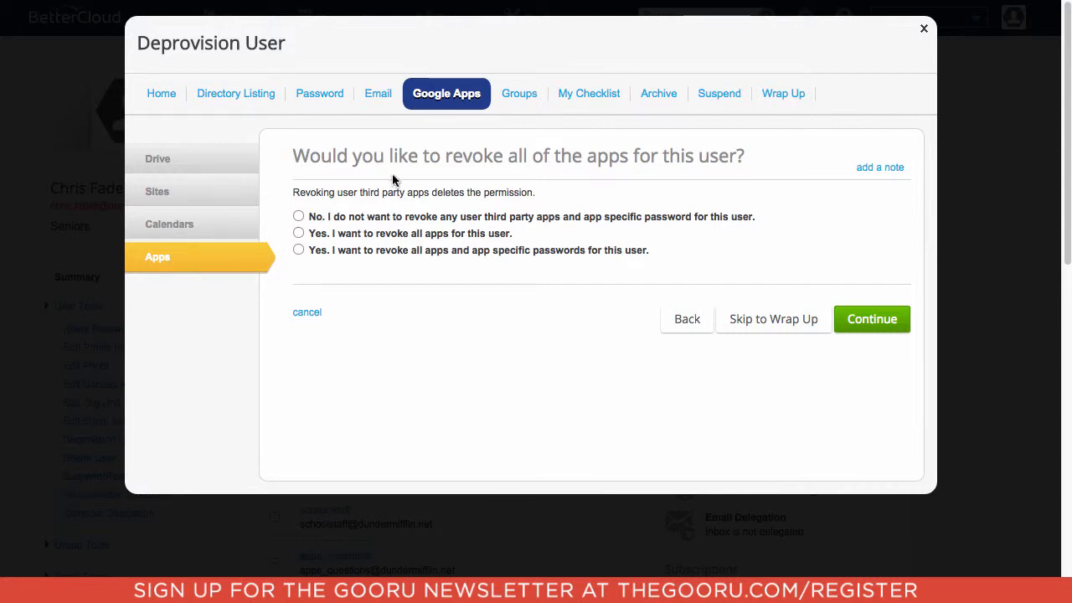
- Choose to transfer the user's group ownership and membership and activate the recipient field
{"action": "left_click", "coordinate": [511, 97]}
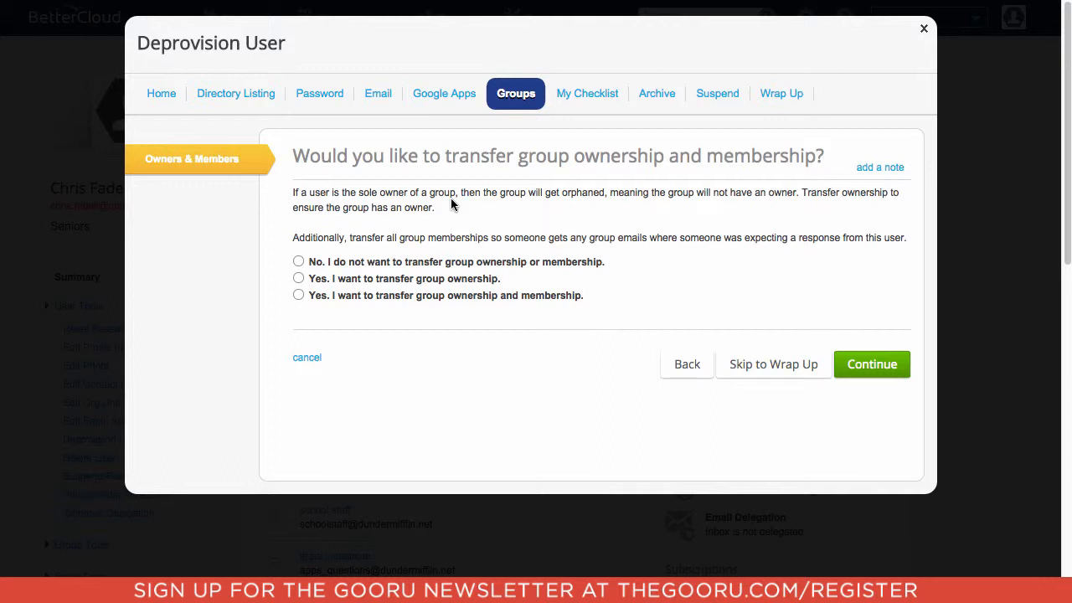
{"action": "left_click", "coordinate": [300, 295]}
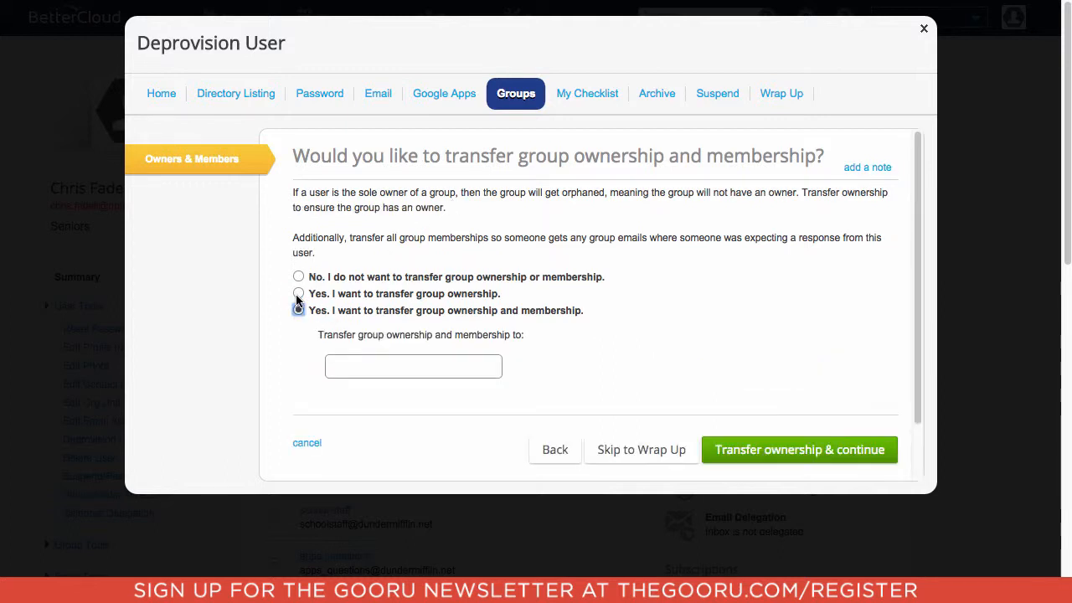
{"action": "left_click", "coordinate": [367, 366]}
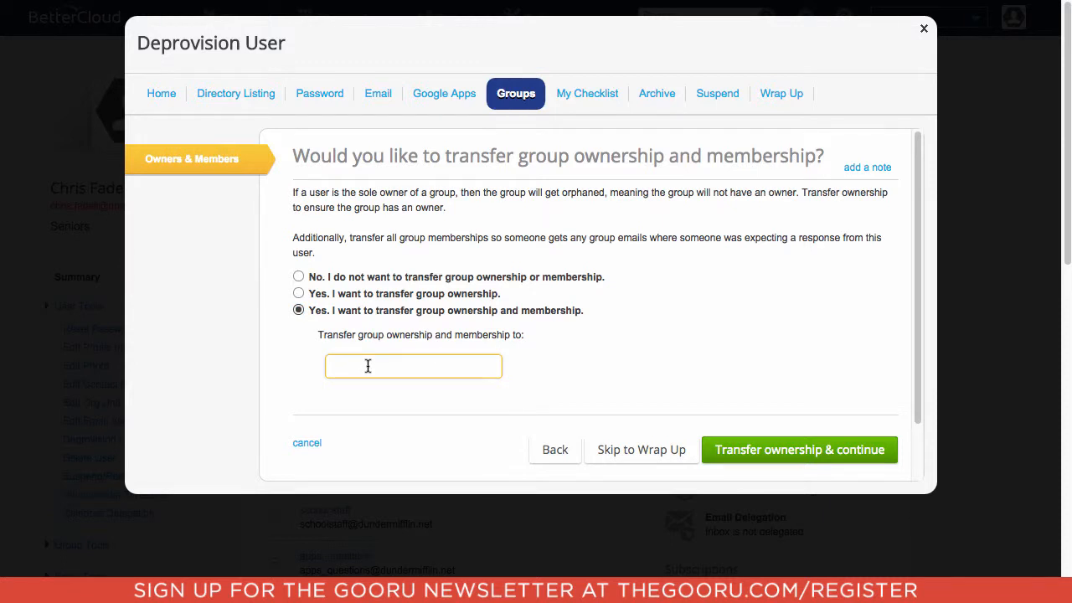
- Add the task "check graduation requirements" to the deprovisioning checklist, save it and toggle its completion mark
{"action": "left_click", "coordinate": [586, 95]}
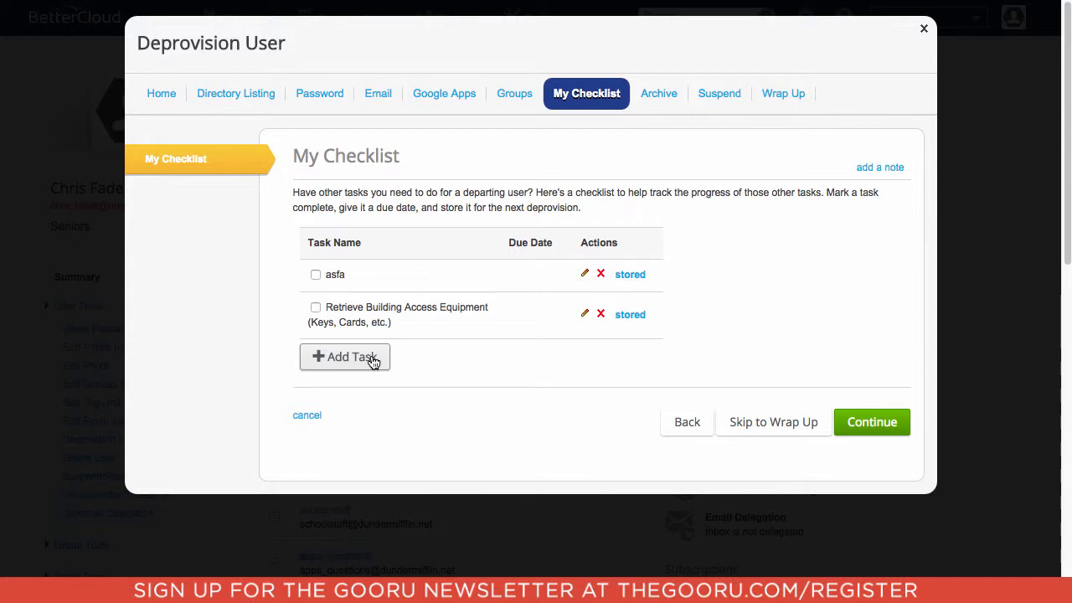
{"action": "left_click", "coordinate": [383, 359]}
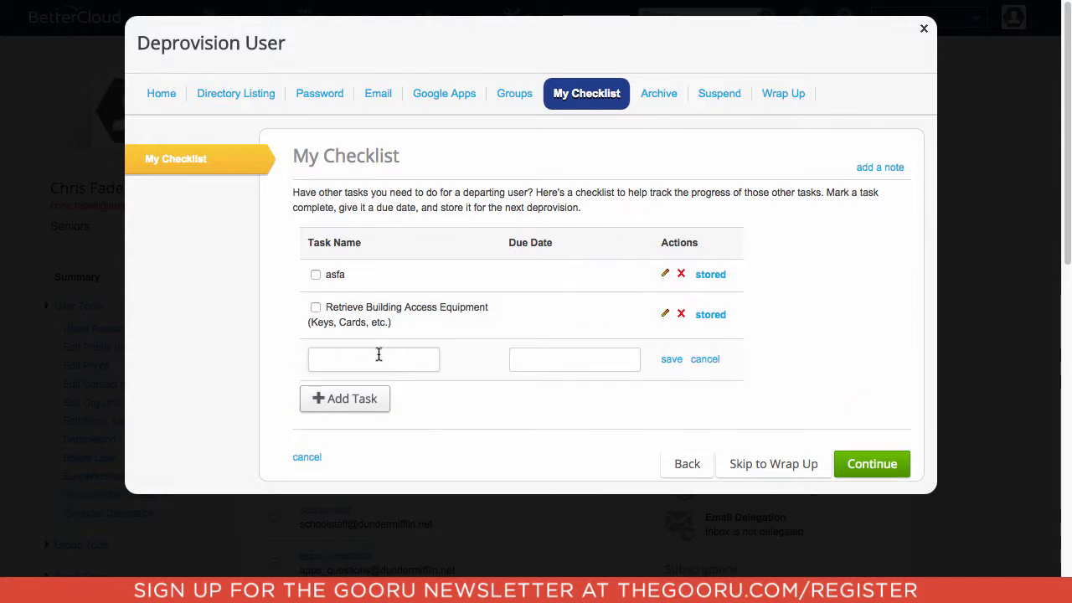
{"action": "left_click", "coordinate": [378, 360]}
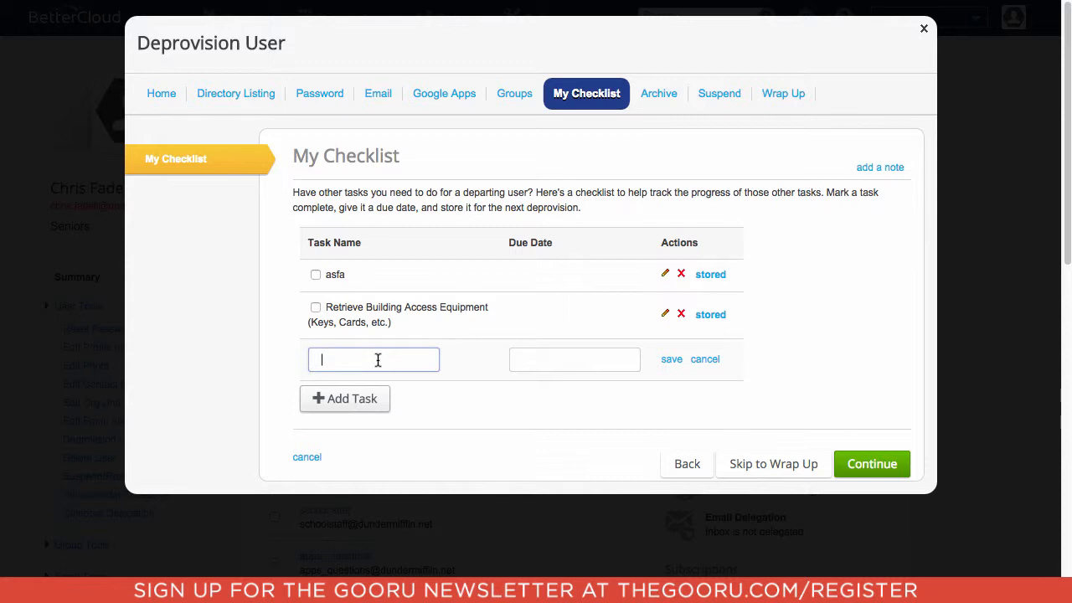
{"action": "type", "text": "check gr"}
{"action": "type", "text": "aduation re"}
{"action": "type", "text": "quirem"}
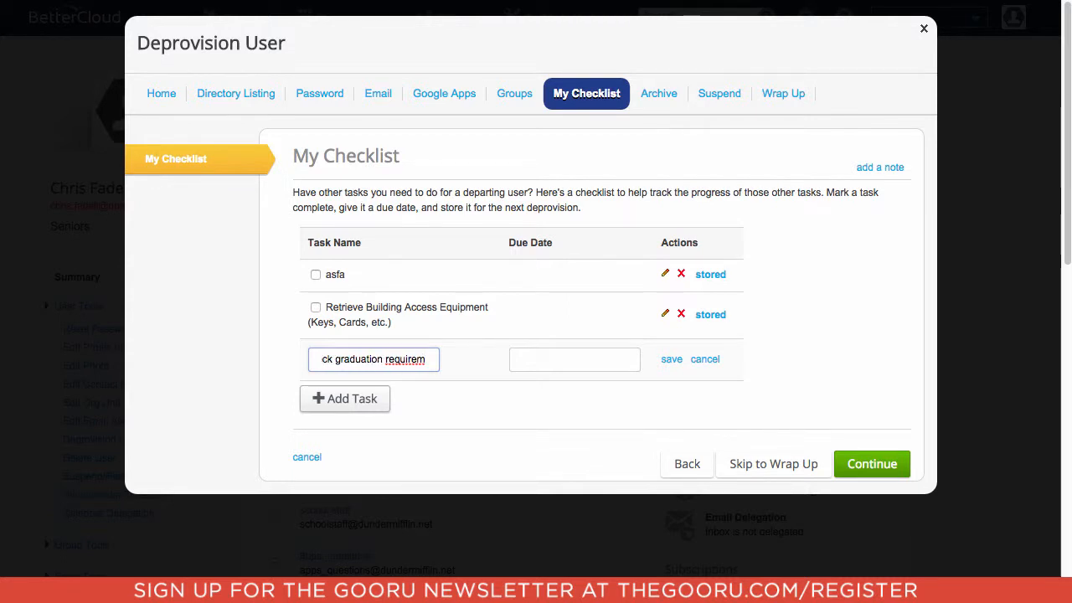
{"action": "type", "text": "ents"}
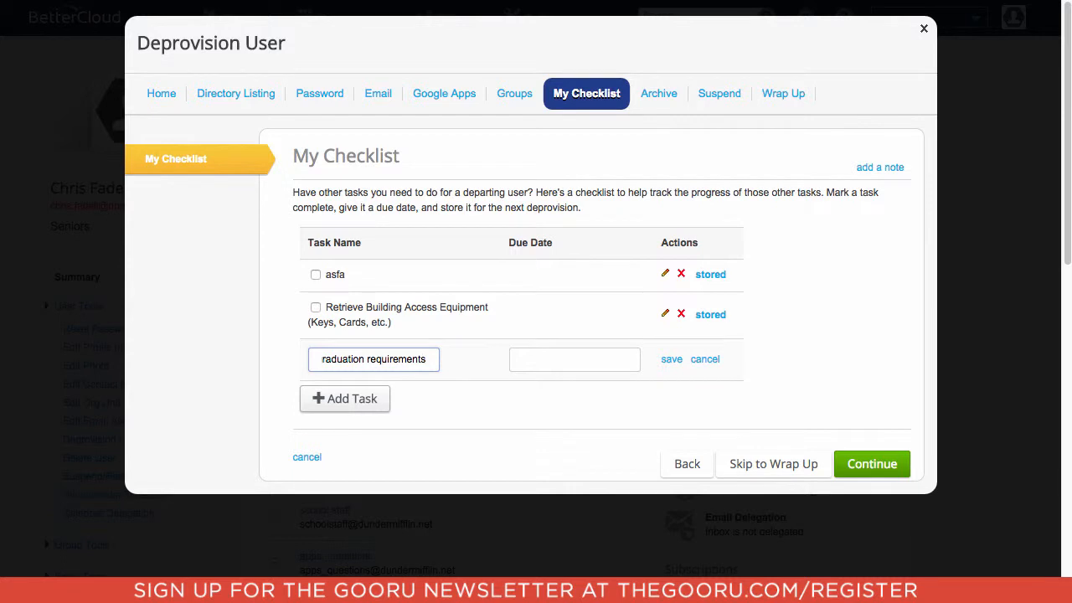
{"action": "left_click", "coordinate": [670, 360]}
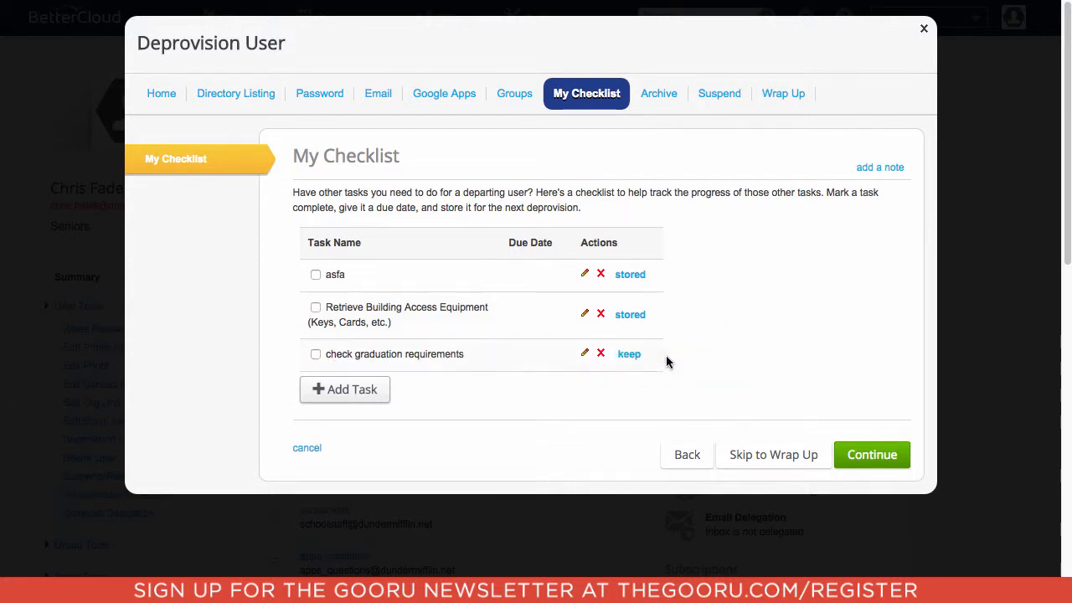
{"action": "left_click", "coordinate": [315, 355]}
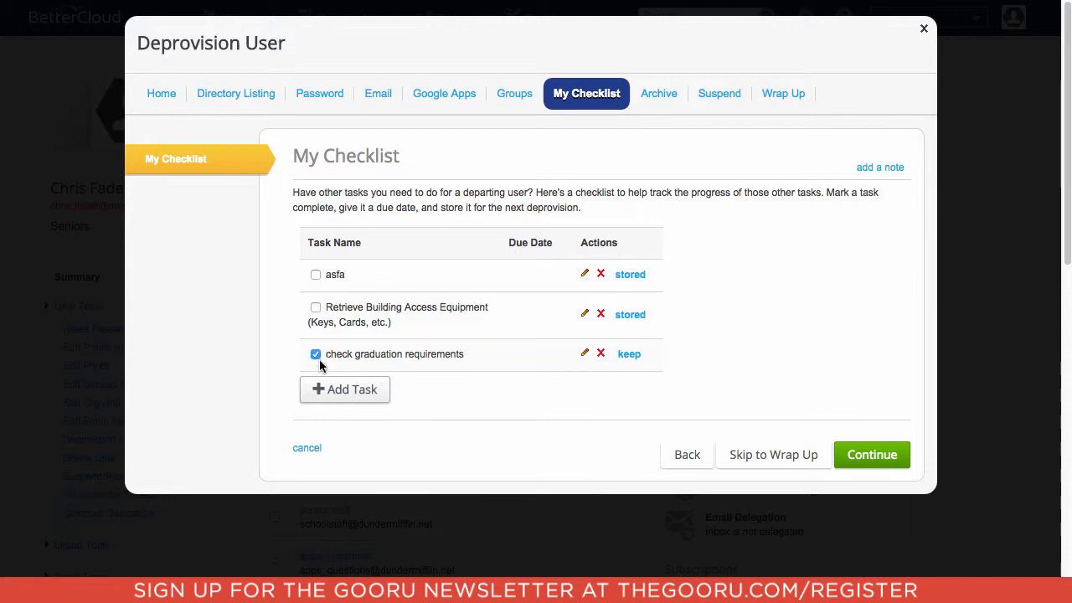
{"action": "left_click", "coordinate": [315, 357]}
- Choose to download an archive of the user's account and show the account suspension options
{"action": "left_click", "coordinate": [650, 97]}
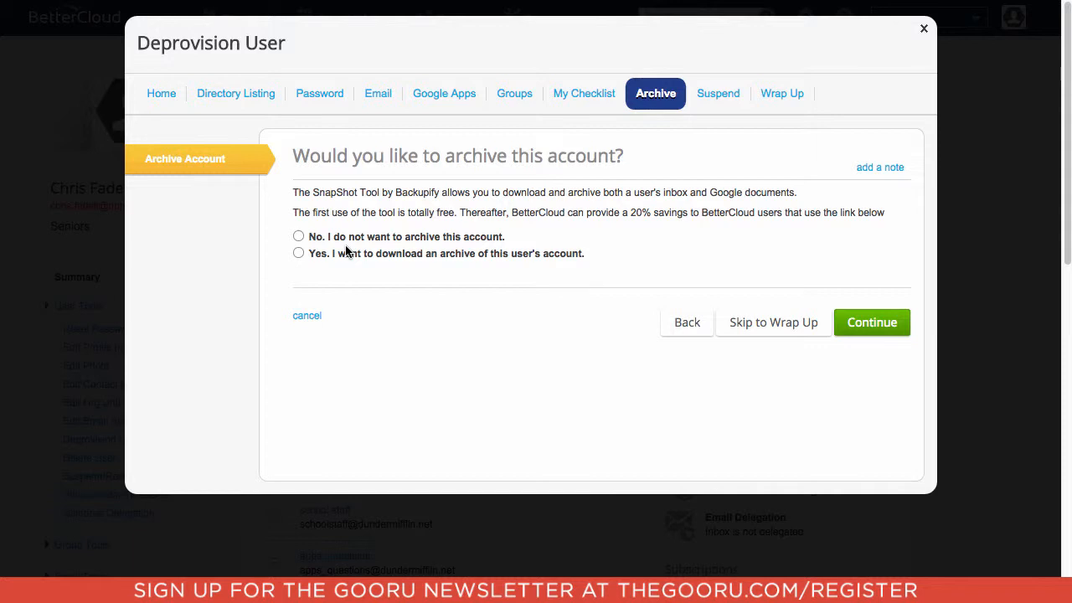
{"action": "left_click", "coordinate": [299, 253]}
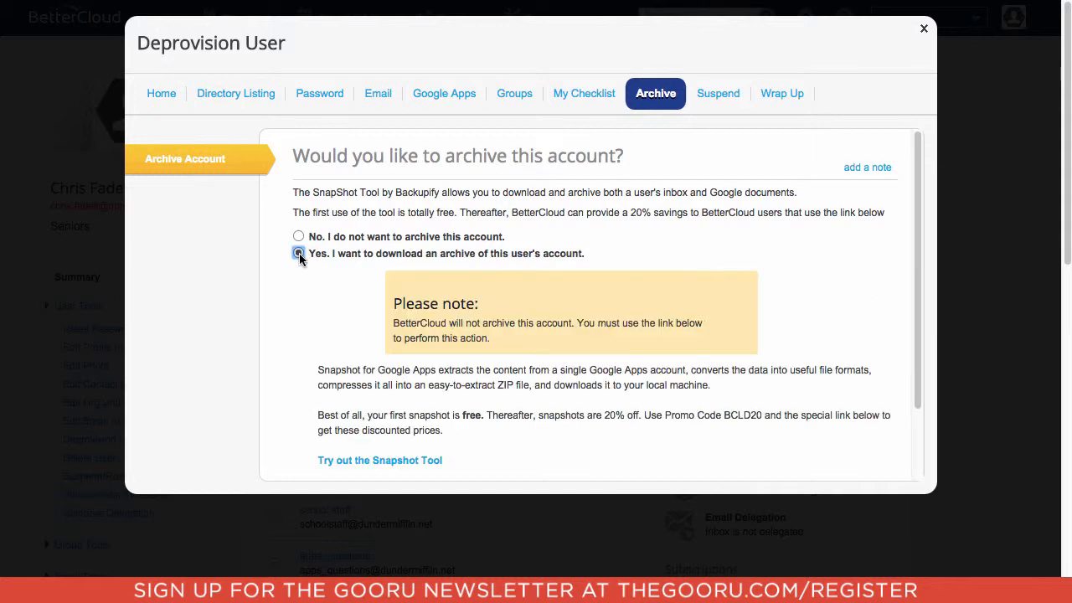
{"action": "scroll", "coordinate": [353, 362], "scroll_direction": "down", "scroll_amount": 1}
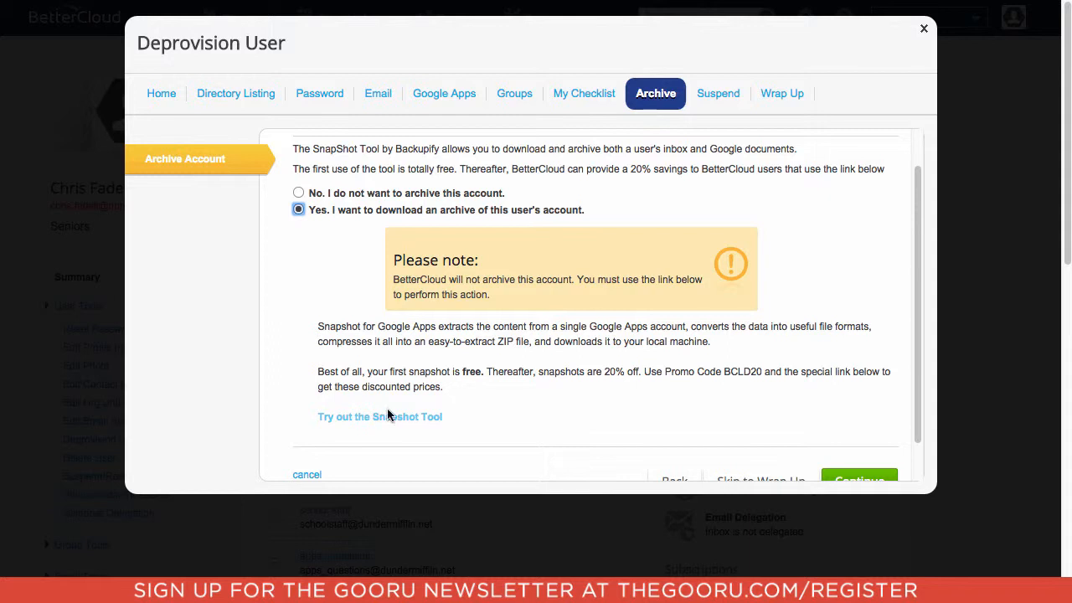
{"action": "left_click", "coordinate": [709, 96]}
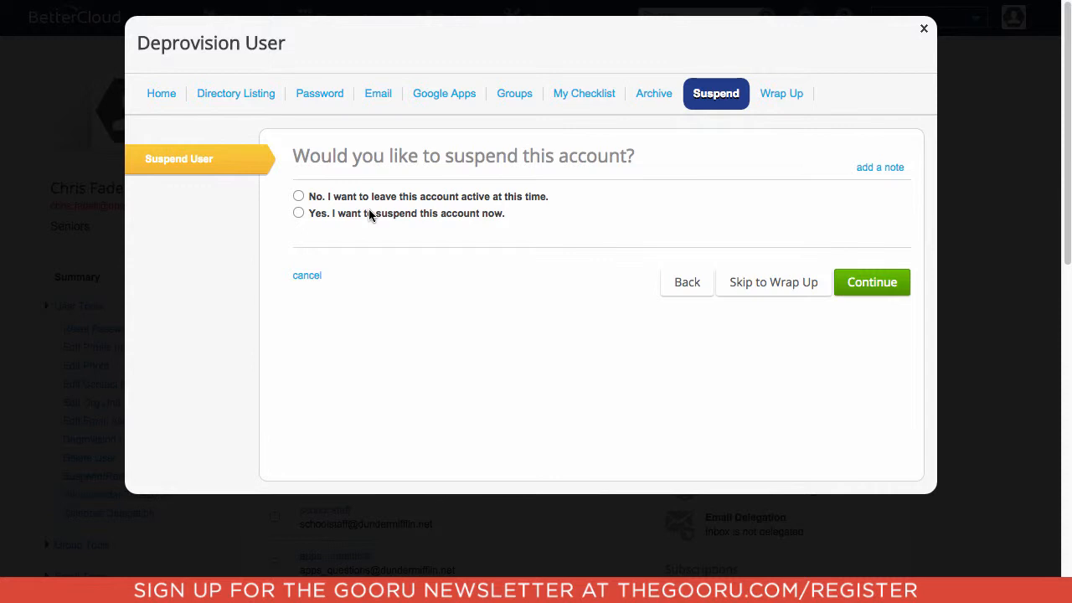
- Review the wrap-up summary of deprovisioning options and set the calendar reminder interval for deleting the account to 30 days
{"action": "left_click", "coordinate": [778, 95]}
{"action": "scroll", "coordinate": [459, 325], "scroll_direction": "down", "scroll_amount": 2}
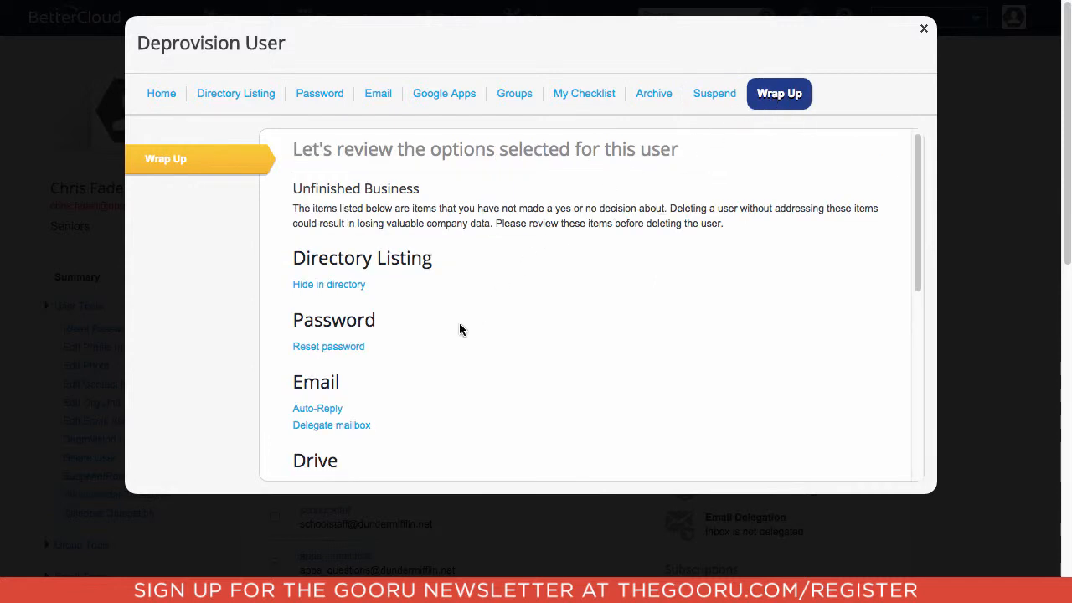
{"action": "scroll", "coordinate": [459, 328], "scroll_direction": "down", "scroll_amount": 8}
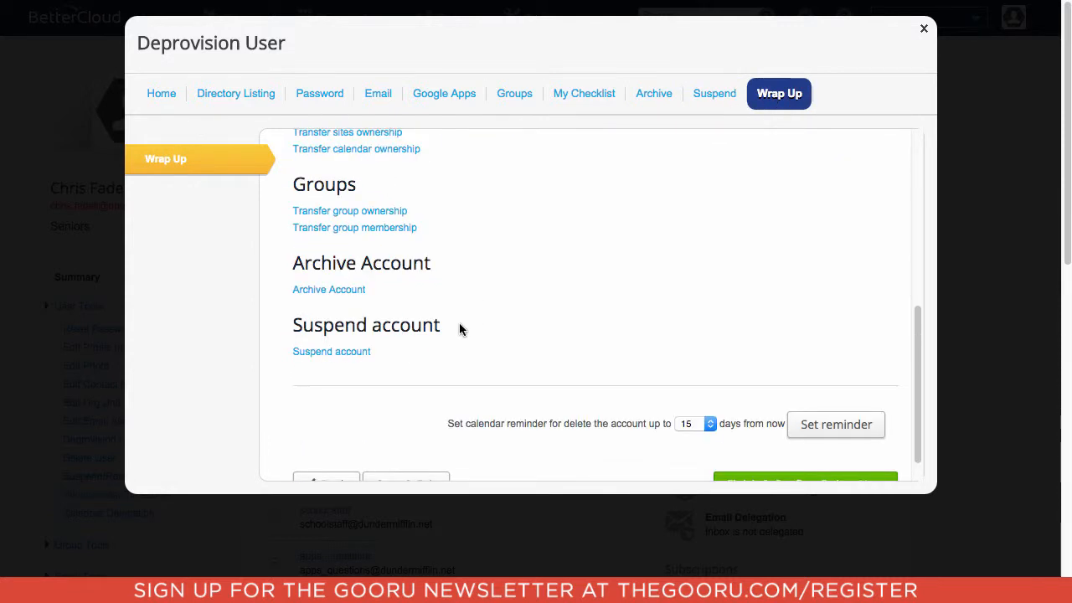
{"action": "scroll", "coordinate": [460, 325], "scroll_direction": "down", "scroll_amount": 1}
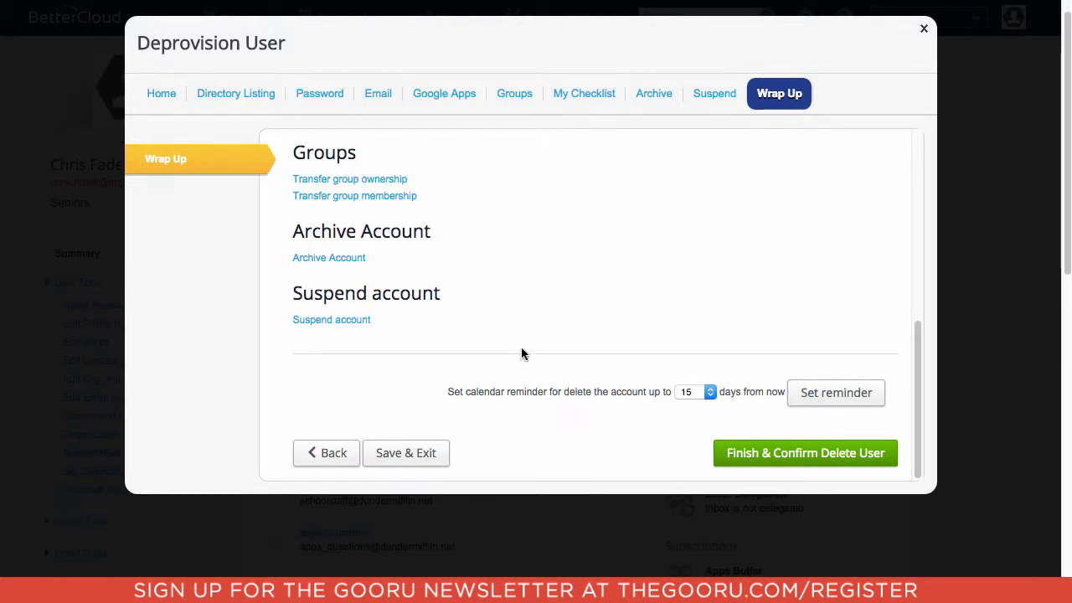
{"action": "left_click", "coordinate": [698, 390]}
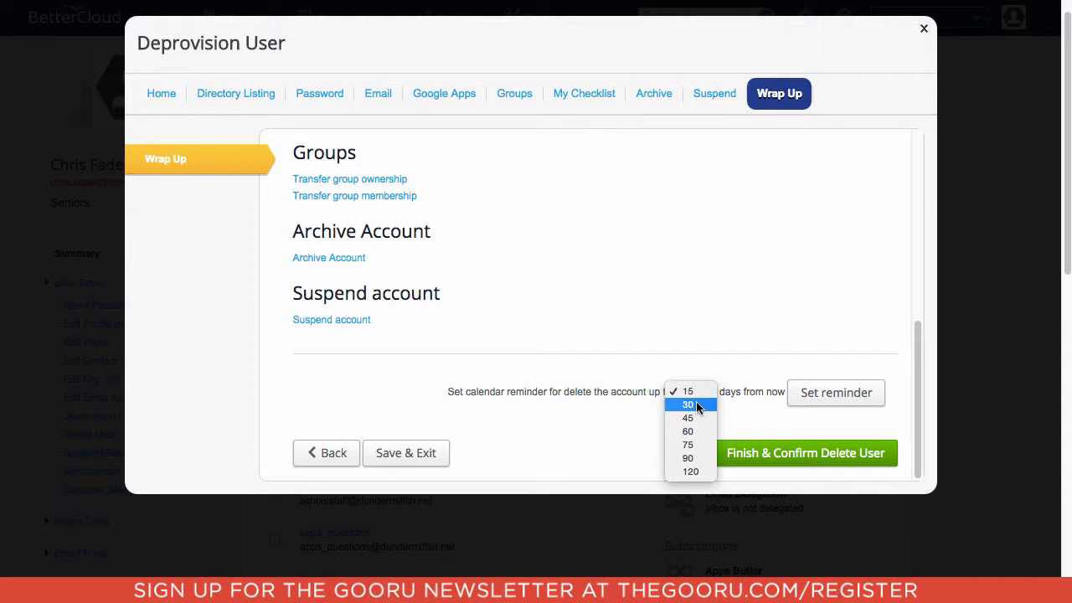
{"action": "left_click", "coordinate": [697, 406]}
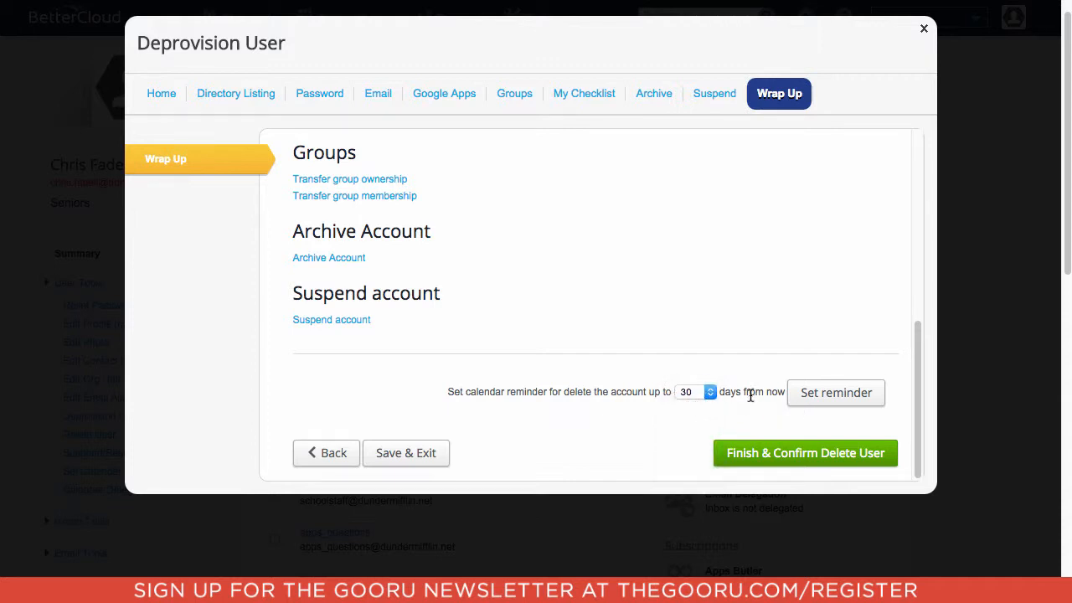